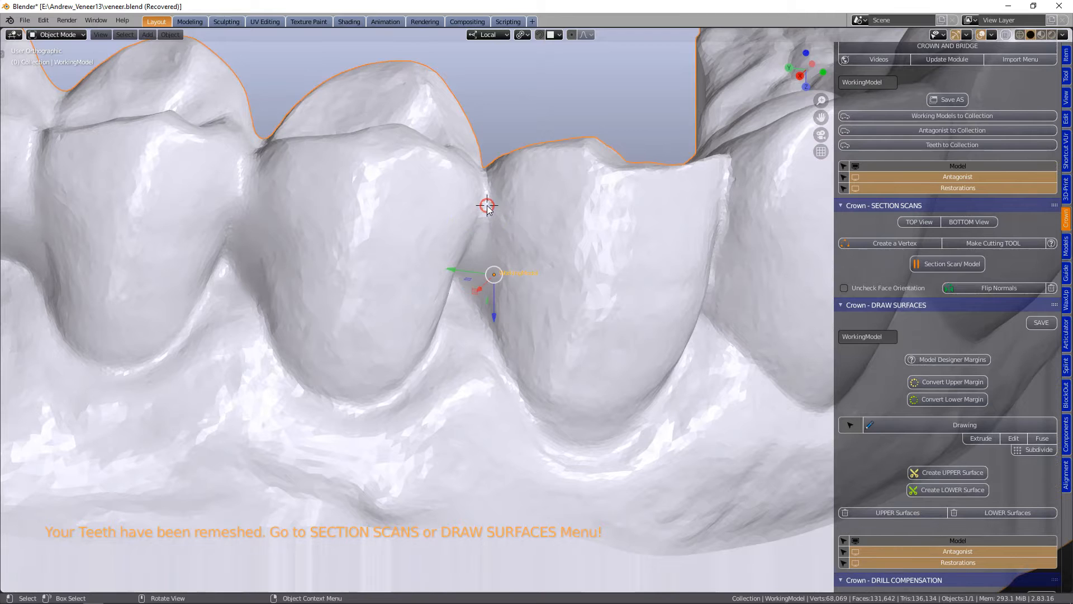
Draw a margin line around the prepared tooth, following its gum edge, both contact areas and the biting edge
scroll(967, 334, "down", 2)
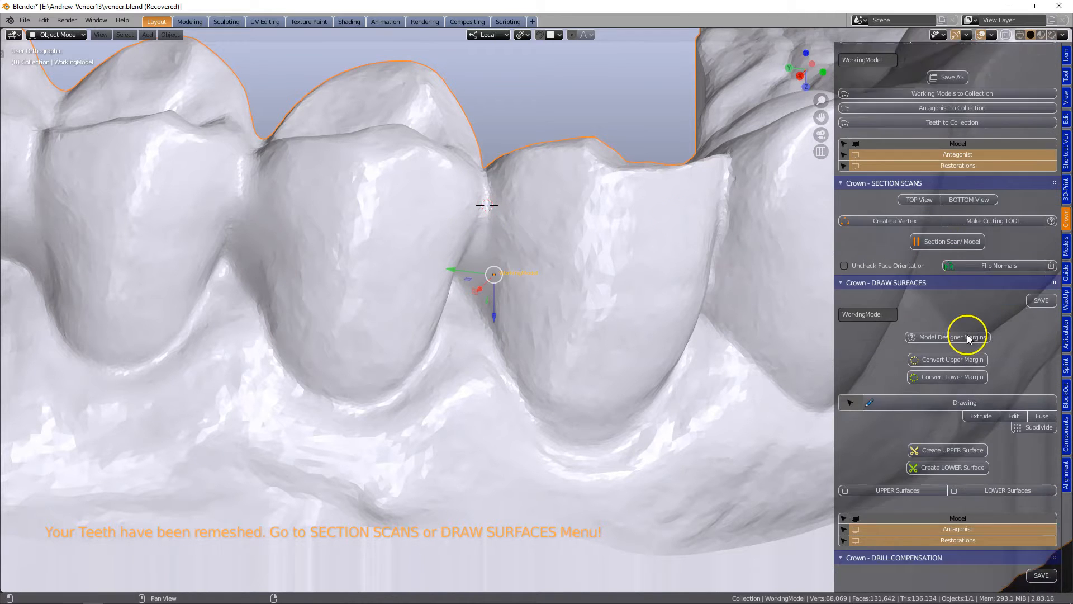
left_click(911, 358)
left_click_drag(497, 213, 542, 437)
mouse_move(548, 440)
middle_mouse_down()
mouse_move(575, 443)
mouse_move(561, 445)
middle_mouse_up()
left_click_drag(560, 446, 689, 376)
middle_click_drag(689, 376, 654, 362)
left_click_drag(695, 363, 726, 222)
middle_click_drag(721, 222, 742, 257)
left_click_drag(725, 205, 731, 177)
middle_click_drag(729, 215, 522, 249)
left_click_drag(708, 179, 773, 258)
left_click_drag(774, 260, 795, 287)
middle_click_drag(795, 286, 477, 242)
left_click_drag(506, 252, 677, 119)
middle_click_drag(676, 123, 460, 111)
left_click_drag(673, 117, 677, 101)
Extend the margin line's open end and join its two end points to close the loop around the prepared tooth
key("e")
left_click(668, 124)
left_click(672, 149, "shift")
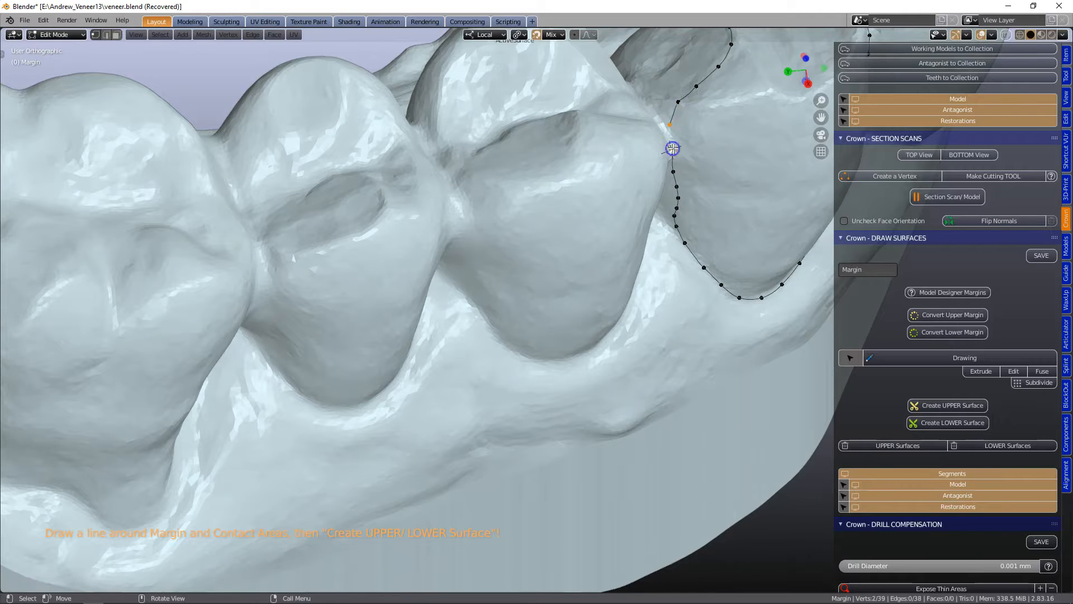
middle_click_drag(716, 173, 425, 210)
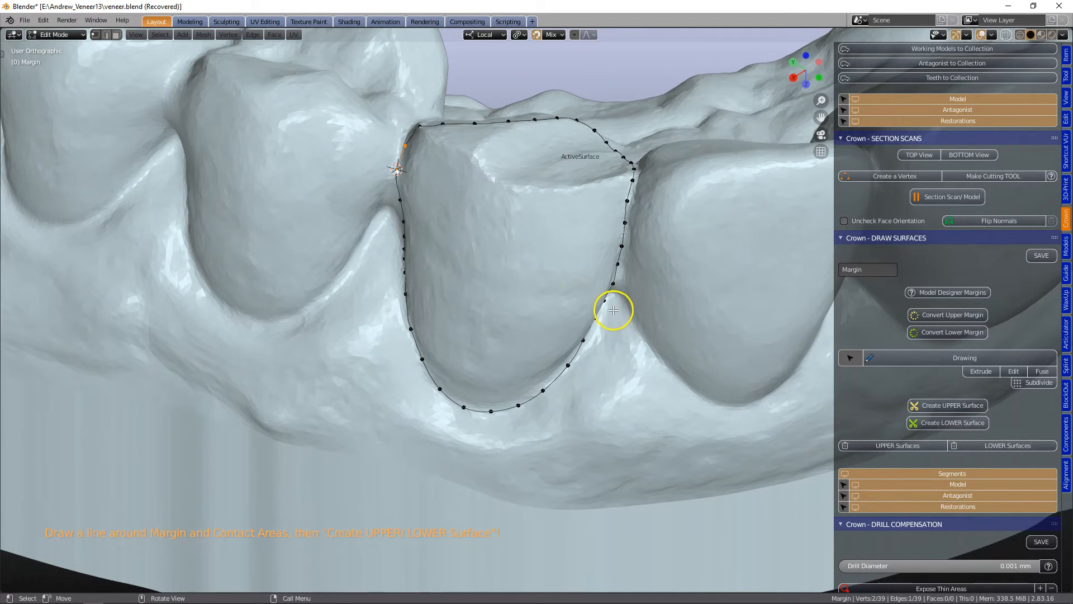
Reposition stray margin points along both sides of the prepared tooth so the line follows the preparation edge
scroll(635, 318, "up", 3)
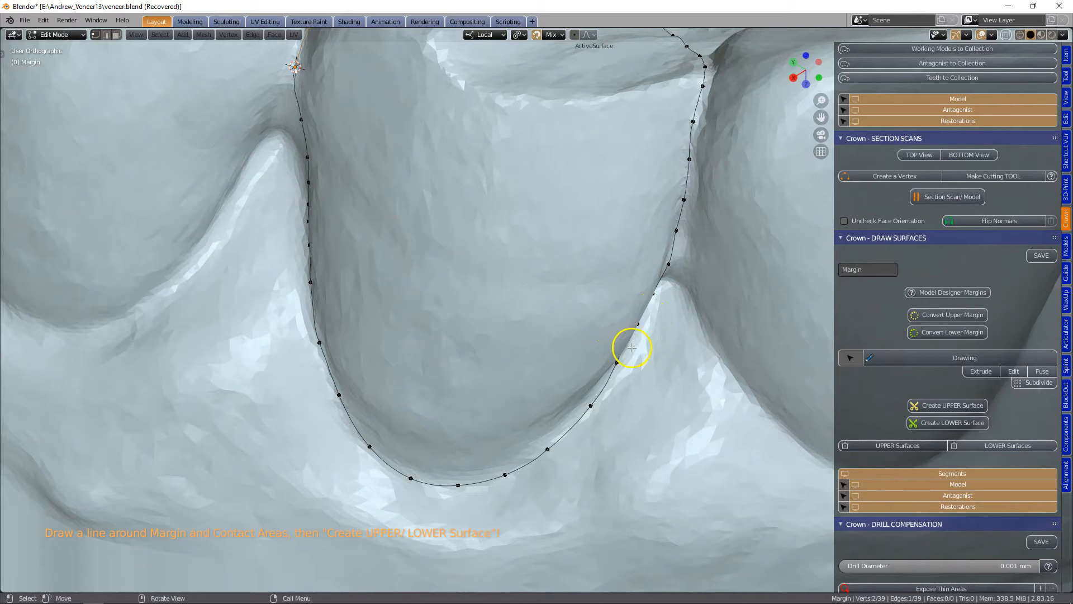
middle_click_drag(629, 326, 619, 321)
left_click_drag(622, 354, 606, 383)
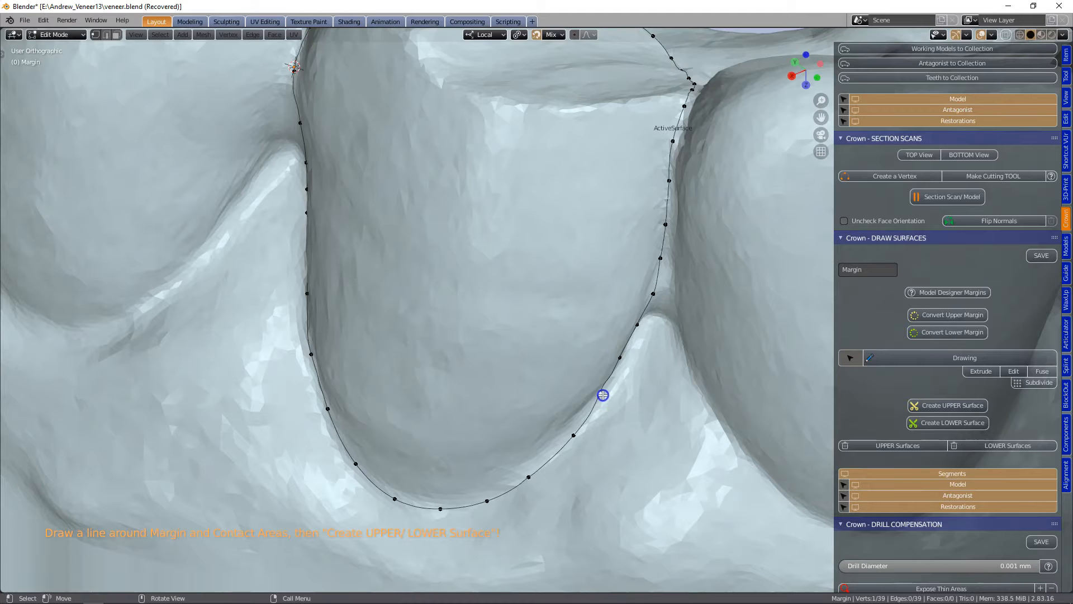
middle_click_drag(606, 395, 572, 371)
left_click_drag(615, 351, 622, 355)
middle_click_drag(412, 340, 511, 352)
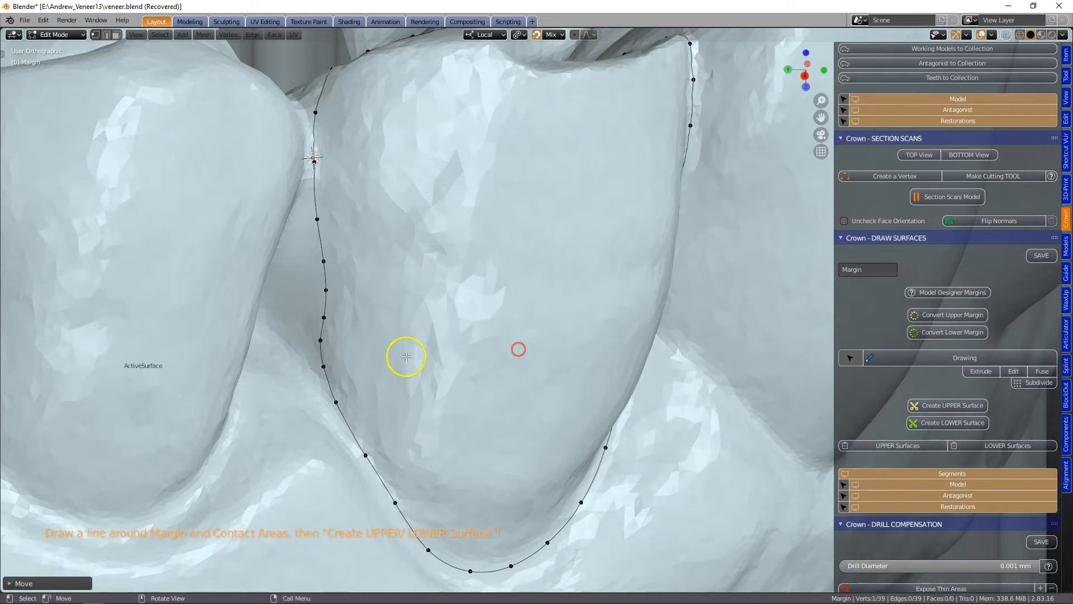
left_click_drag(318, 367, 336, 318)
left_click_drag(340, 402, 352, 403)
middle_click_drag(352, 404, 478, 396)
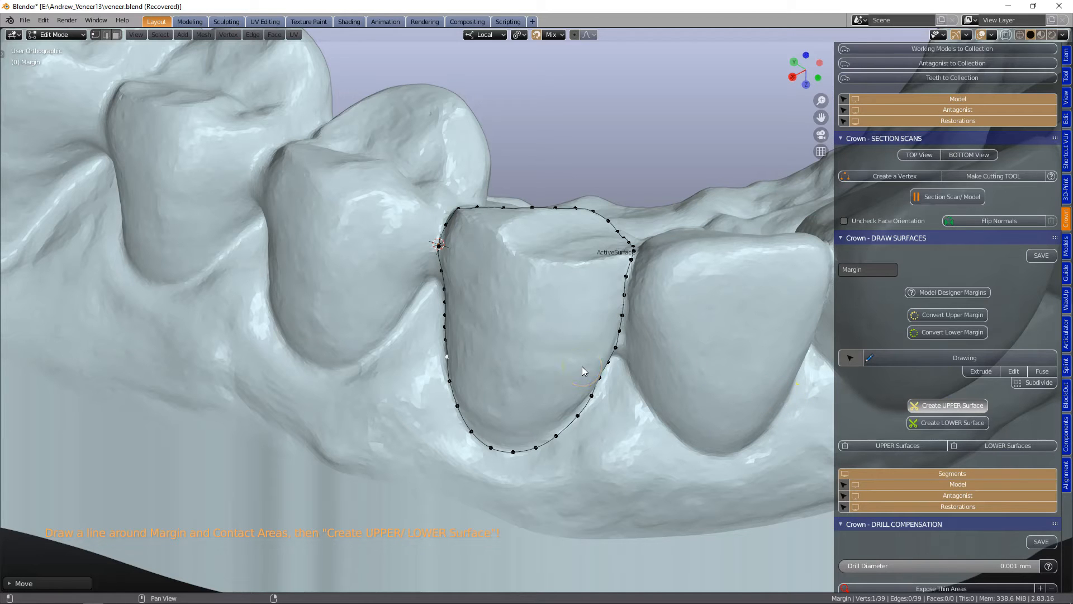
Create the upper surface from the closed margin line and start surveying it
middle_click_drag(582, 367, 588, 326)
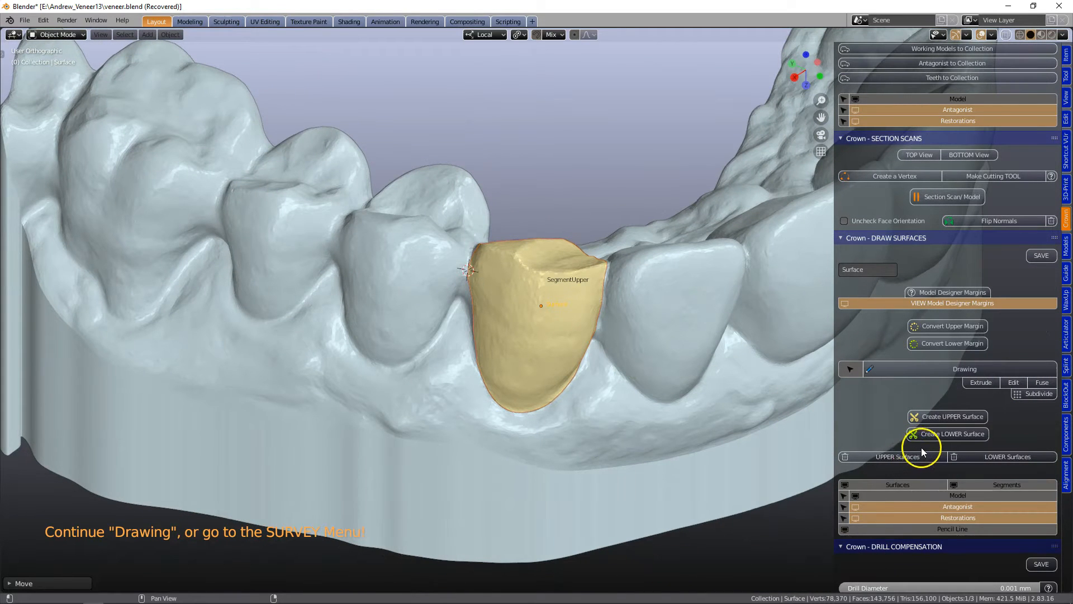
scroll(924, 447, "down", 10)
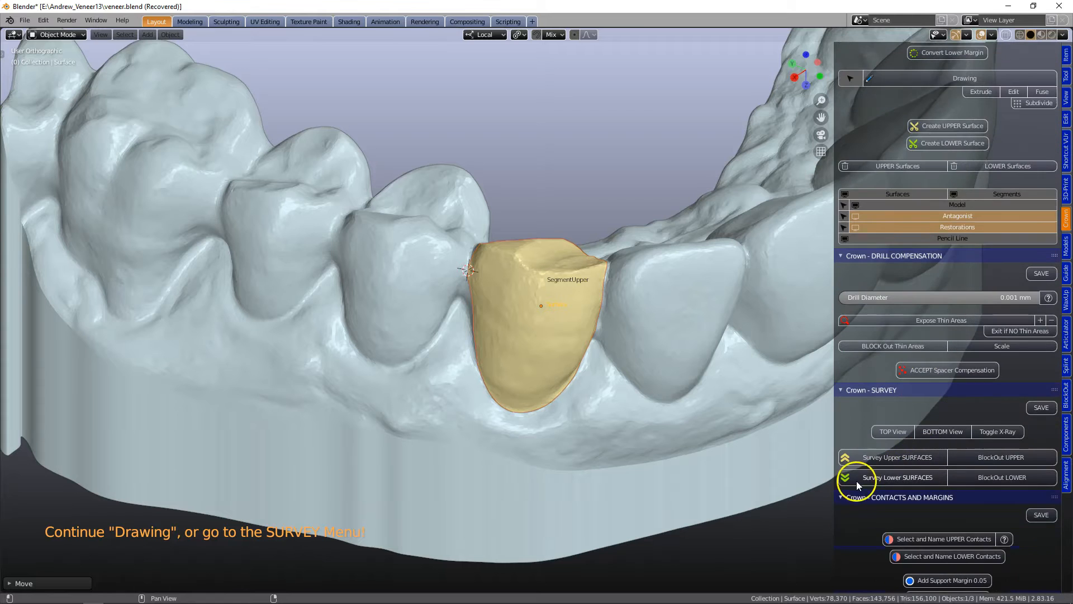
left_click(880, 457)
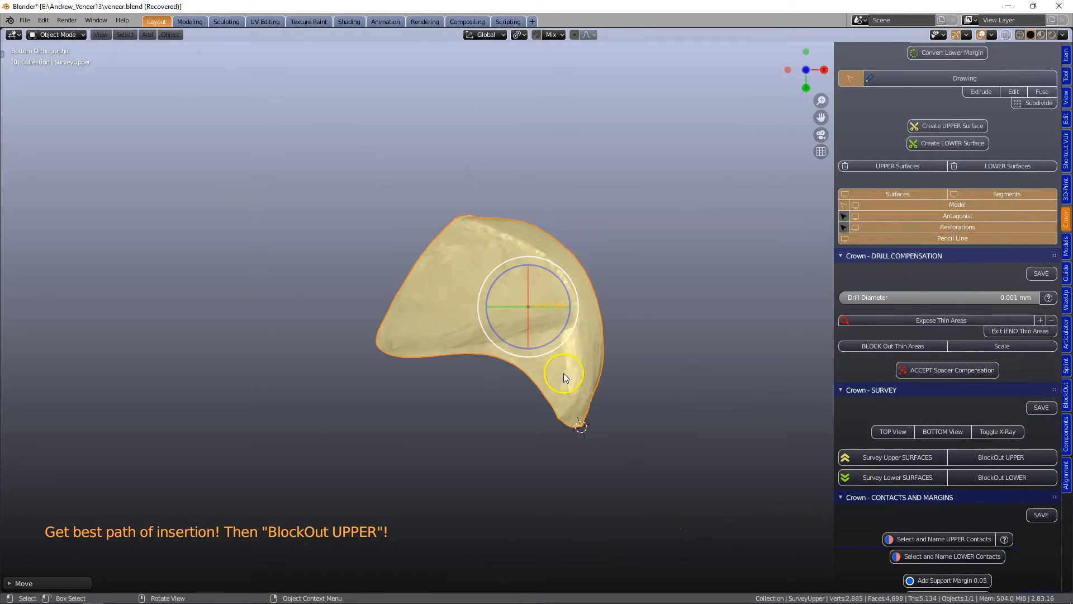
Tilt the survey surface to the best path of insertion, checking its undercuts in X-ray view
left_click_drag(545, 331, 521, 351)
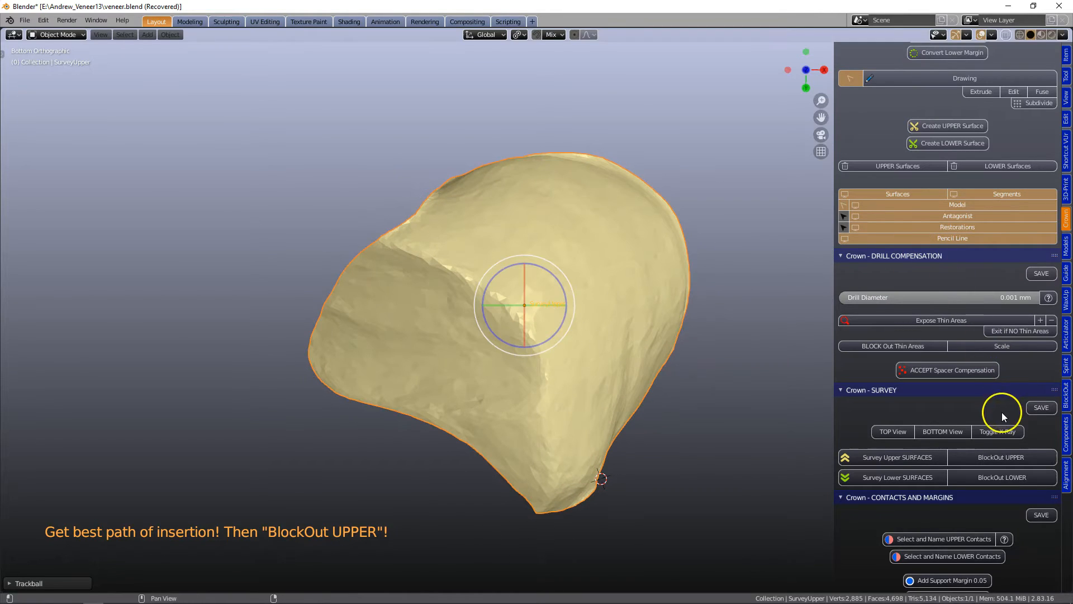
left_click(1004, 432)
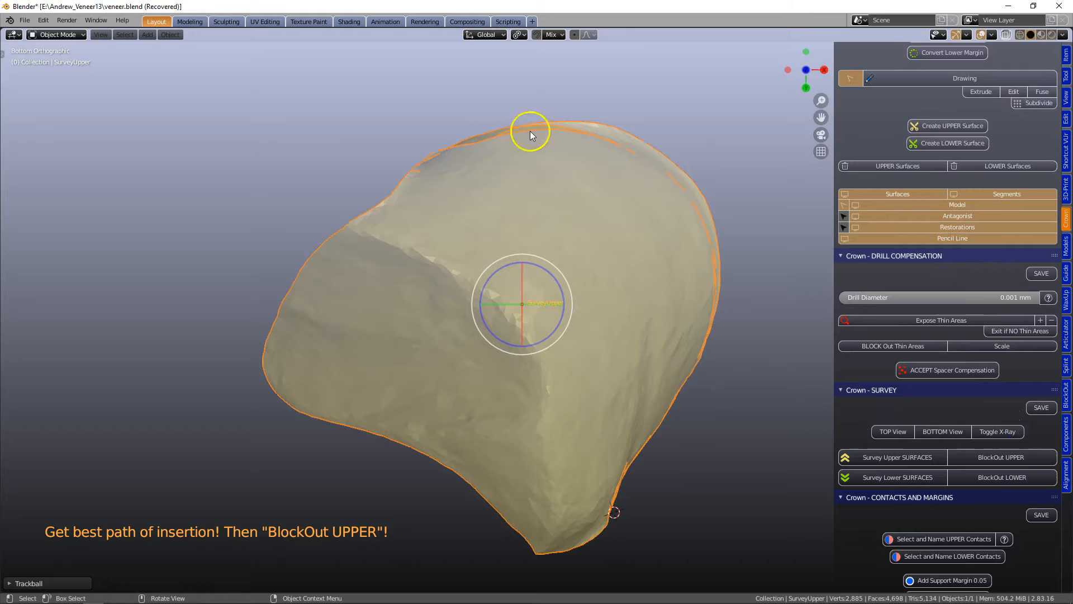
mouse_move(528, 314)
left_mouse_down()
mouse_move(538, 317)
mouse_move(537, 304)
mouse_move(540, 320)
left_mouse_up()
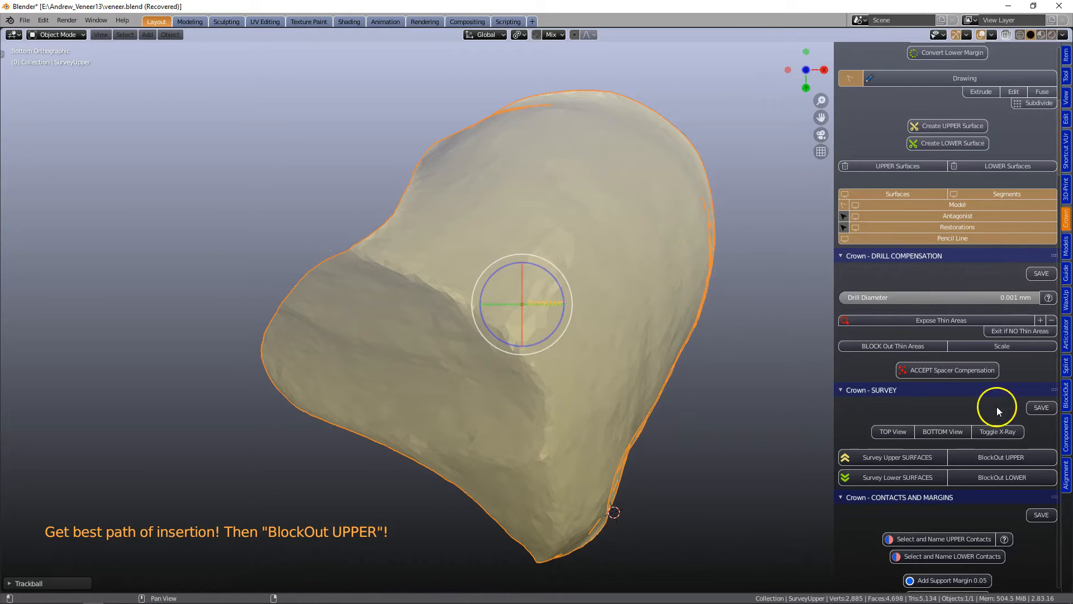
left_click(998, 432)
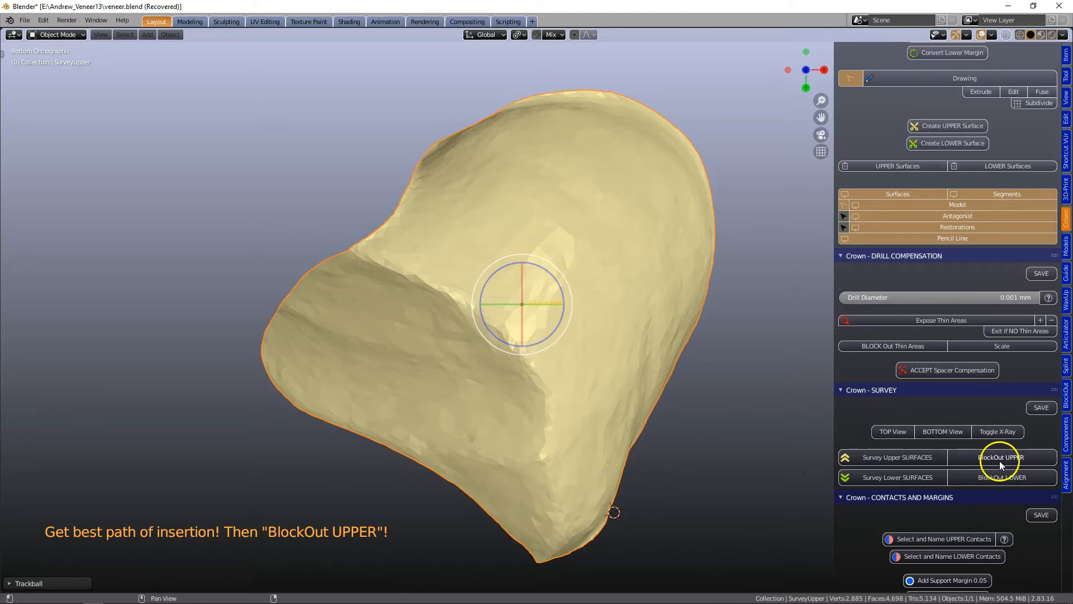
Save the project under the new name vdfvdf.blend in the Andrew_Veneer13 folder
left_click(25, 20)
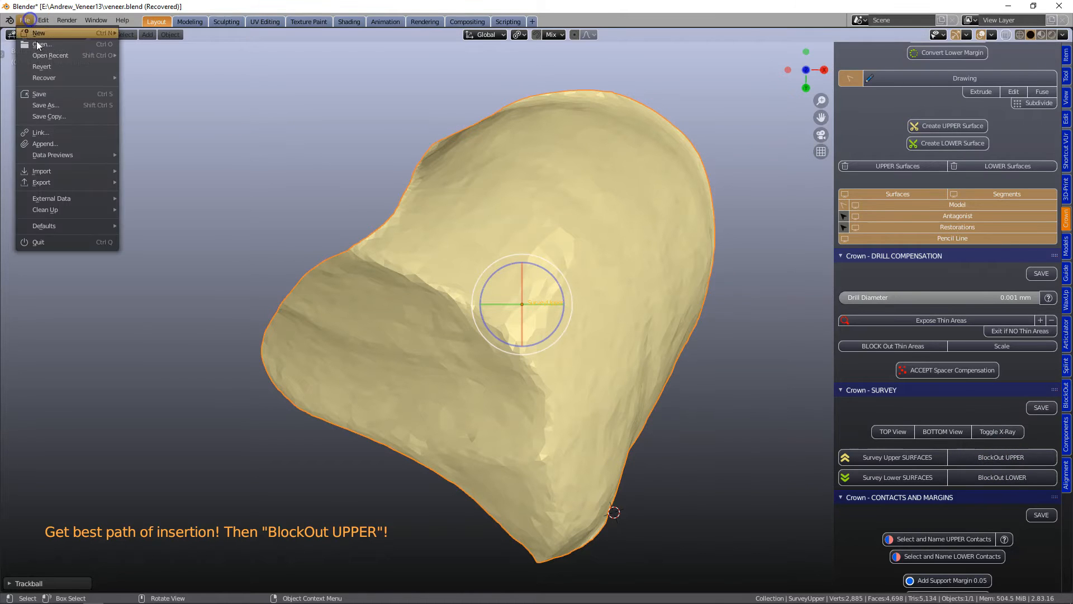
left_click(56, 104)
left_click(371, 519)
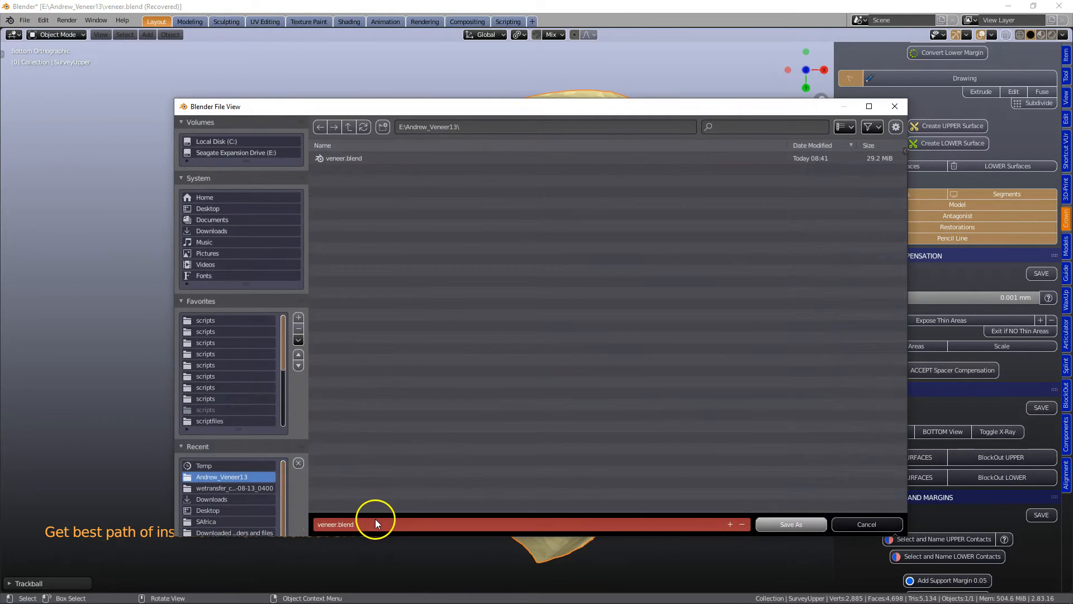
type("vdfvdf")
left_click(778, 525)
left_click(779, 525)
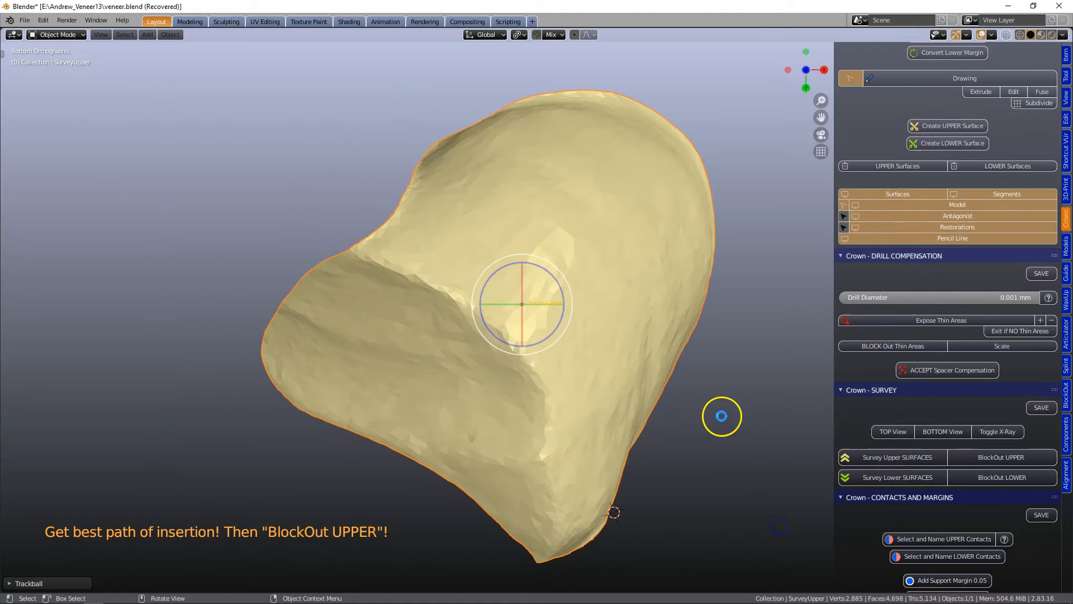
Block out the upper surface along the chosen path of insertion and inspect the resulting abutment on the model
left_click(984, 467)
left_click(997, 458)
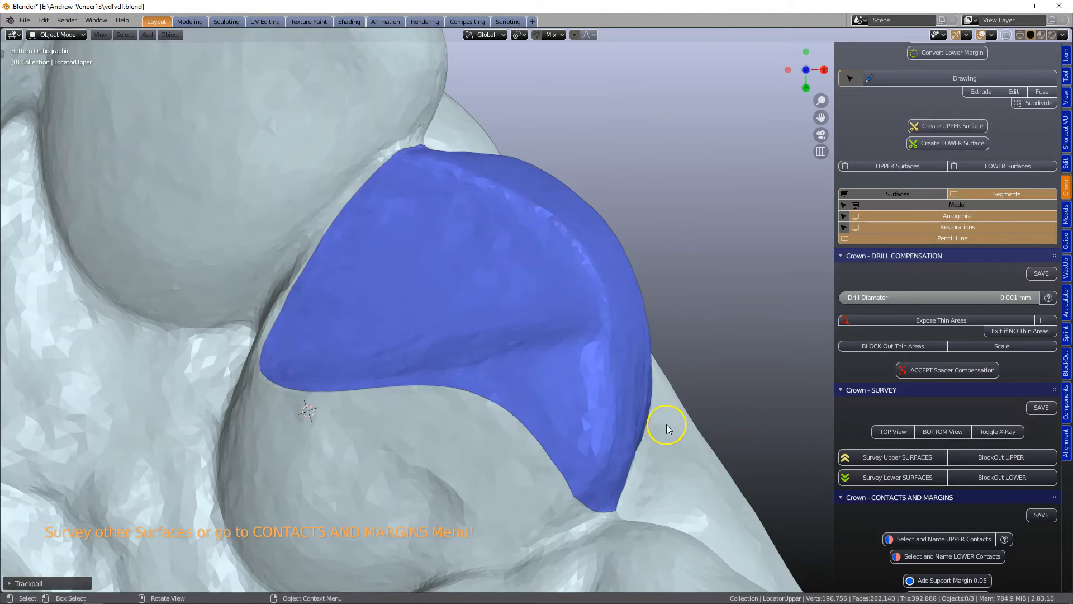
scroll(663, 426, "down", 5)
right_click_drag(642, 441, 275, 349)
scroll(280, 352, "up", 2)
middle_click_drag(696, 536, 429, 164)
scroll(468, 286, "up", 5)
right_click_drag(468, 287, 516, 257)
middle_click_drag(515, 256, 632, 398)
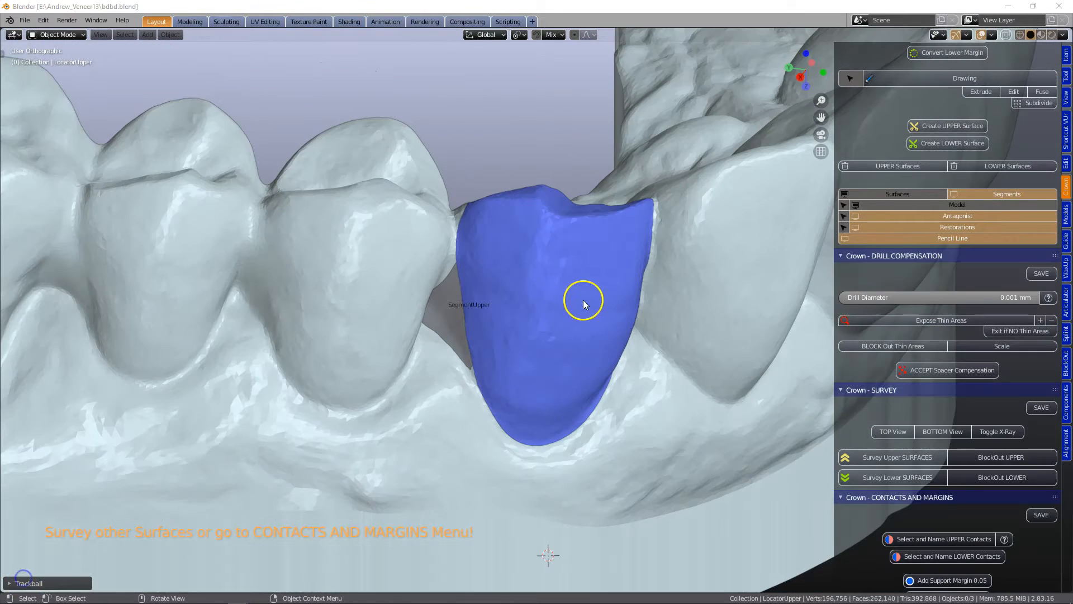
Try adding a 0.2 support margin to the blue surveyed abutment
left_click(582, 300)
mouse_move(582, 299)
middle_mouse_down()
mouse_move(580, 268)
mouse_move(569, 270)
mouse_move(582, 279)
middle_mouse_up()
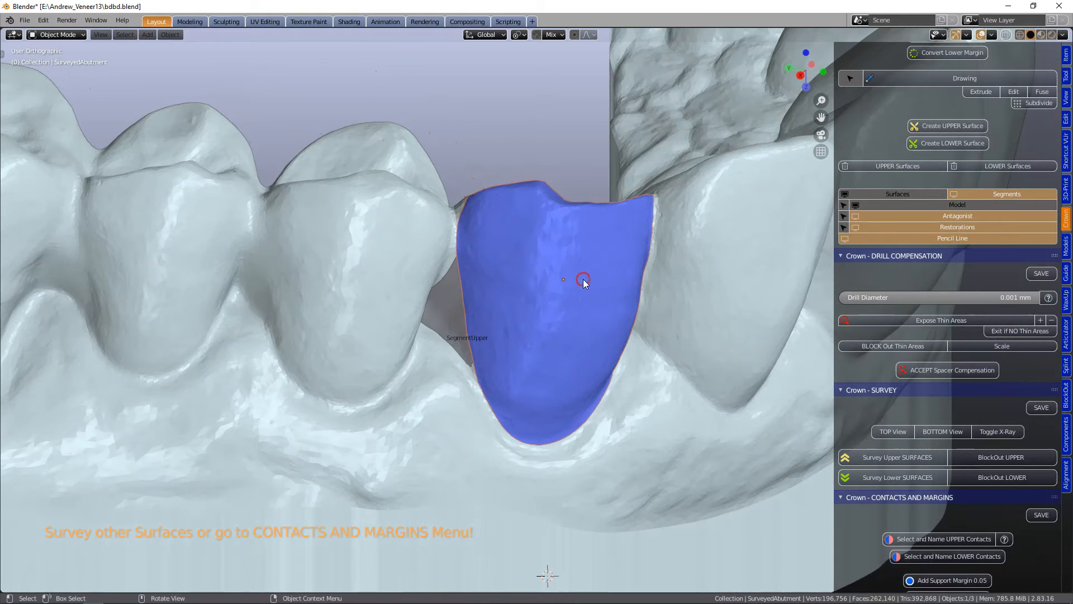
scroll(987, 370, "down", 1)
scroll(985, 366, "down", 9)
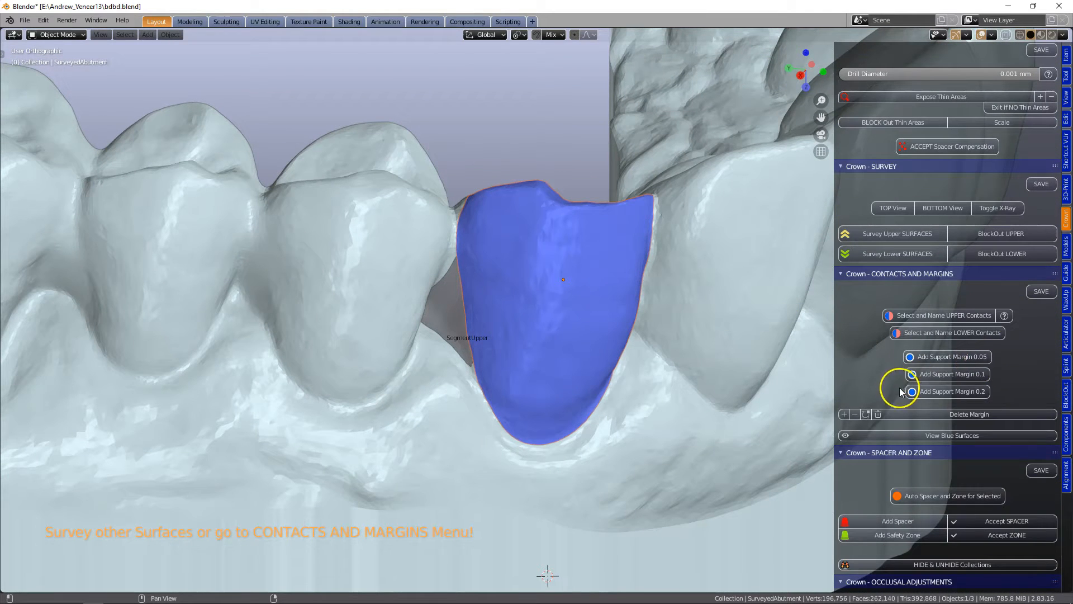
left_click(956, 392)
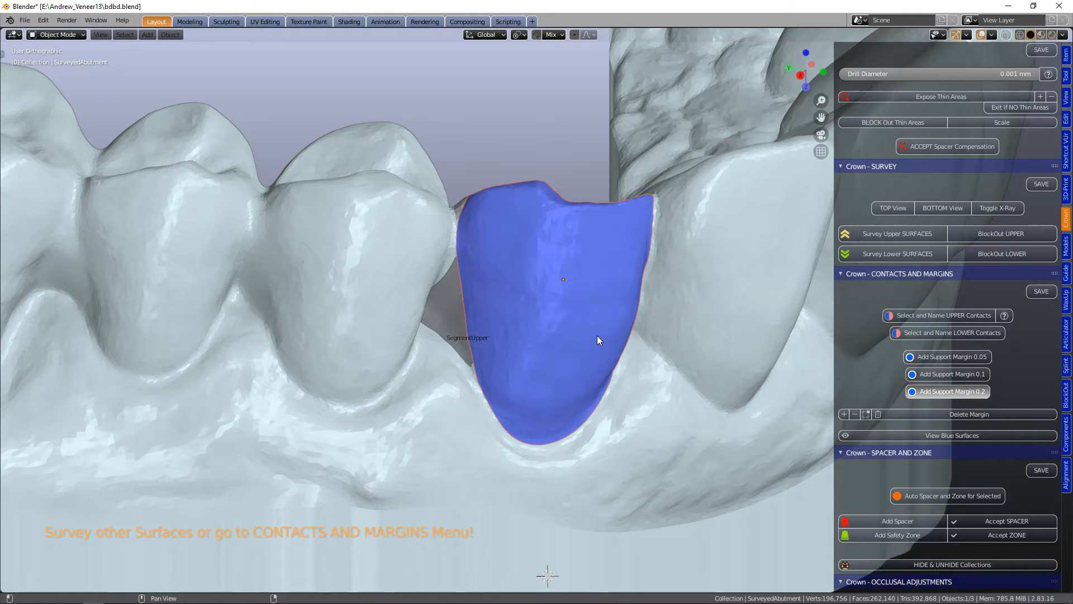
Inspect the 0.2 support margin on the abutment and delete it
left_click(581, 327)
middle_click_drag(581, 330, 566, 237)
scroll(548, 324, "up", 5)
left_click(626, 339)
left_click(952, 414)
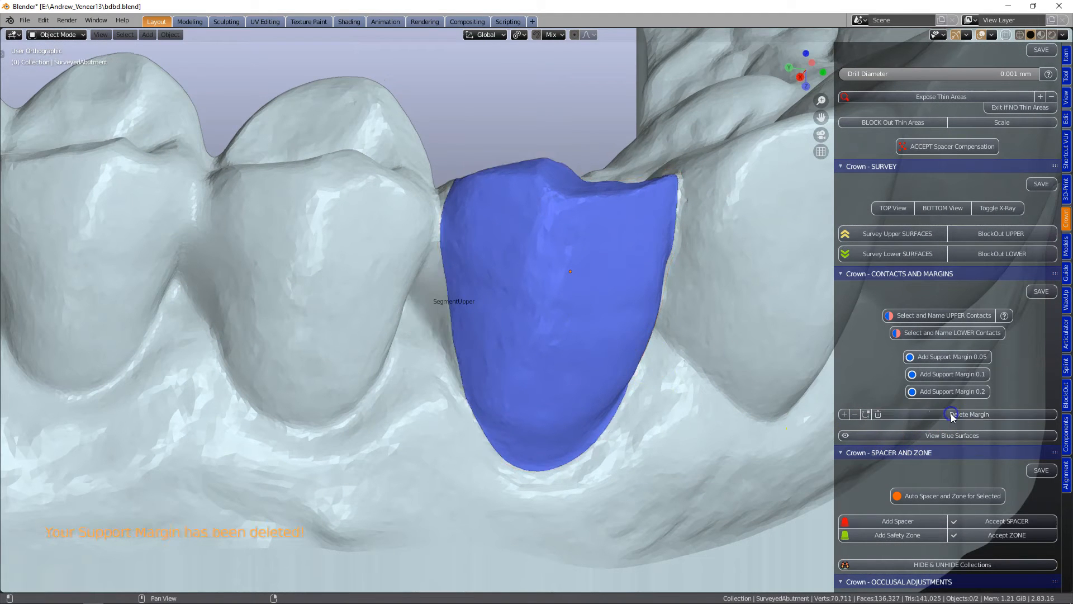
Add a 0.1 support margin to the surveyed abutment and check its edge around the tooth
left_click(559, 288)
left_click(942, 375)
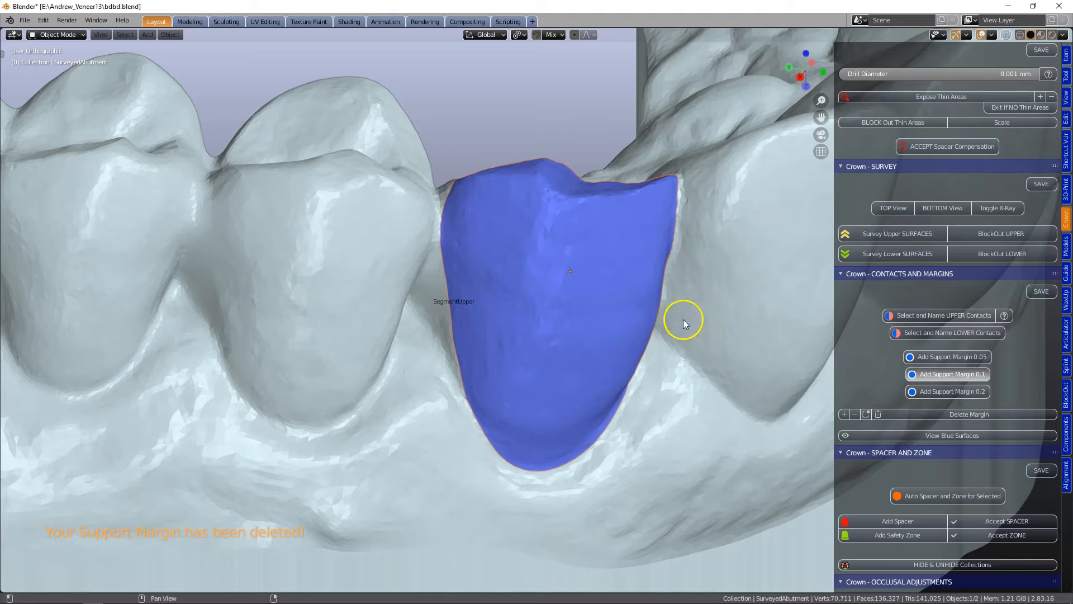
mouse_move(632, 292)
middle_mouse_down()
mouse_move(639, 328)
mouse_move(604, 297)
mouse_move(596, 270)
mouse_move(610, 215)
mouse_move(628, 257)
mouse_move(615, 280)
middle_mouse_up()
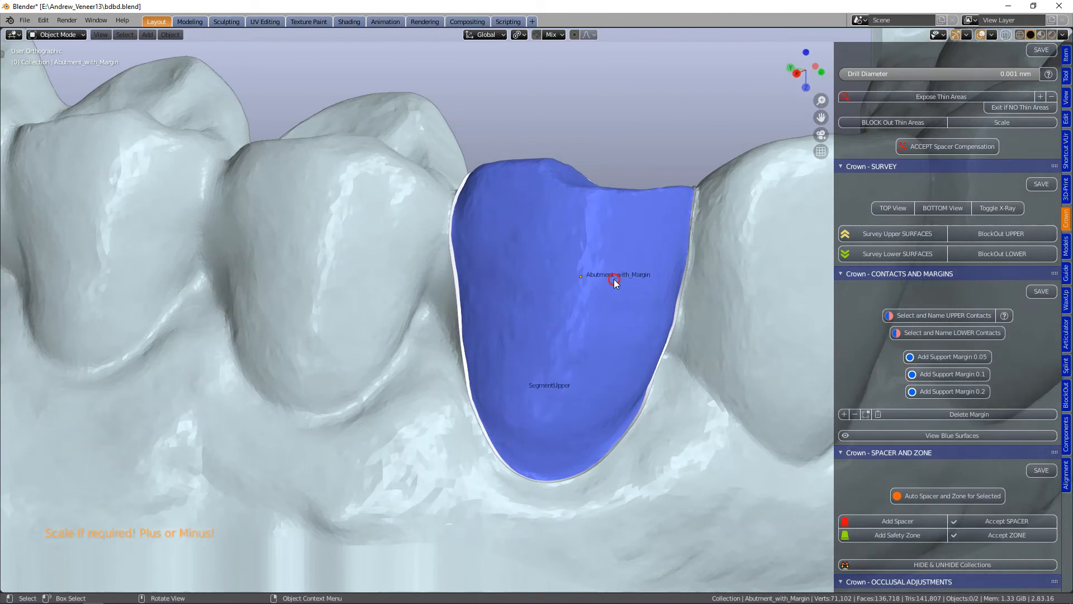
middle_click_drag(660, 323, 601, 309, "shift")
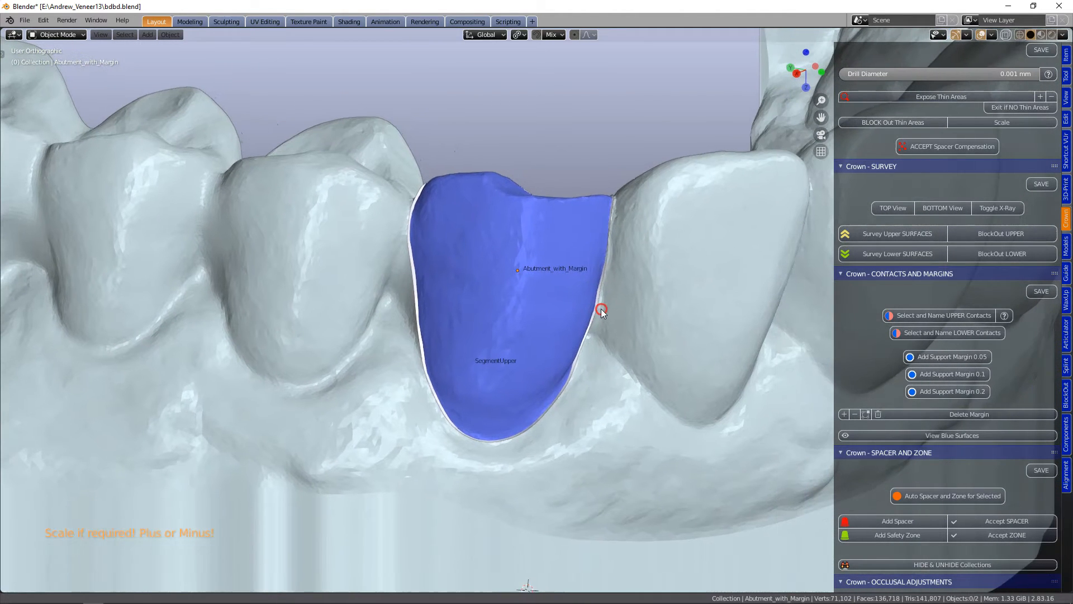
Generate the automatic spacer and safety zone for the abutment with its support margin
left_click(508, 310)
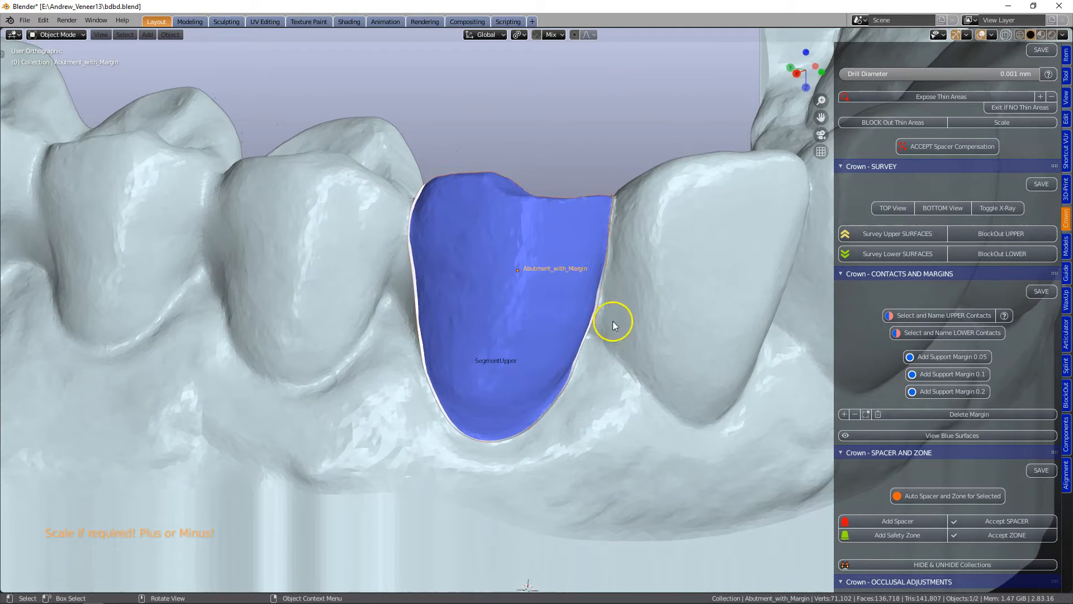
scroll(911, 473, "down", 3)
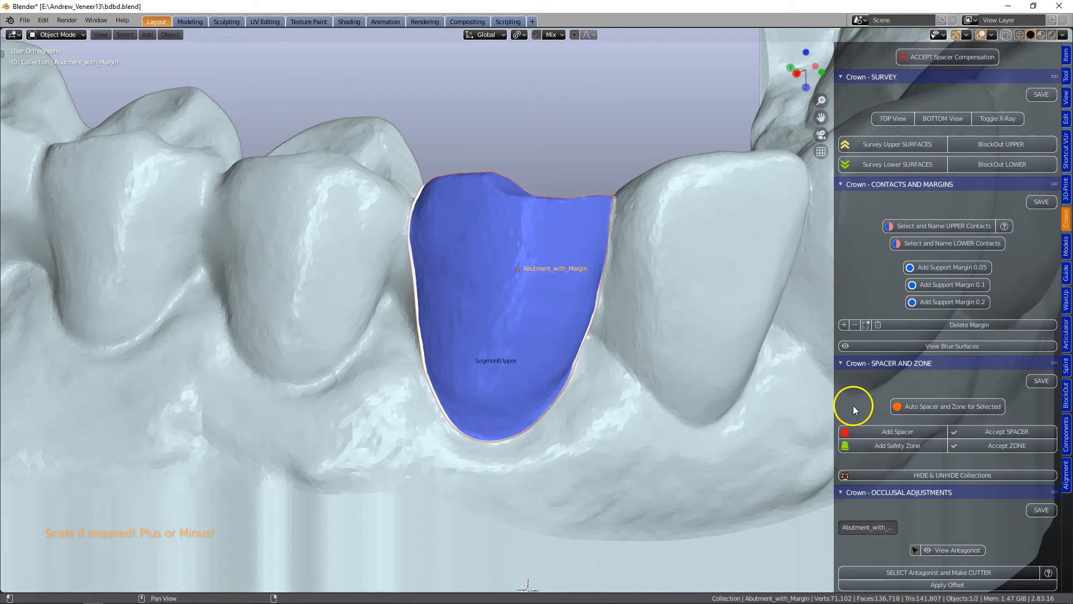
left_click(944, 407)
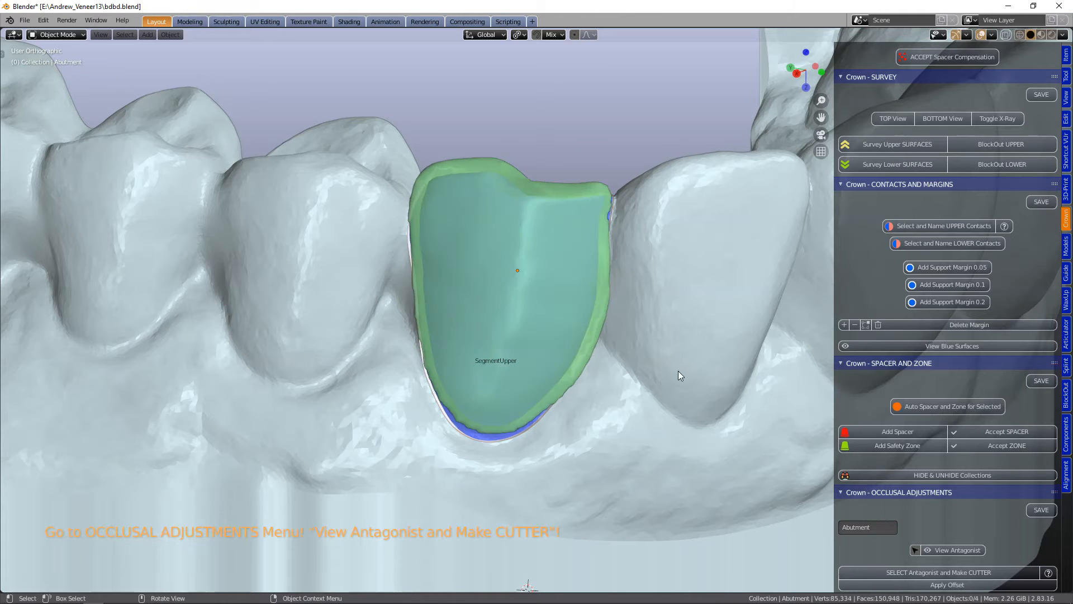
Unhide the Restorations collection to show the restoration over the green safety zone
middle_click_drag(678, 370, 666, 433)
scroll(931, 457, "down", 10)
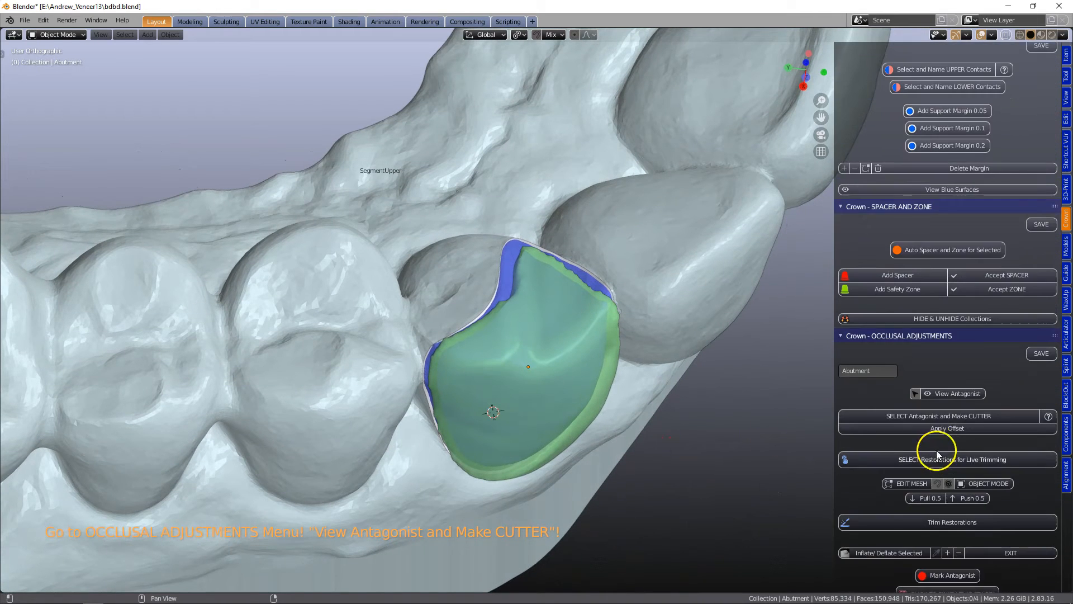
scroll(939, 444, "down", 6)
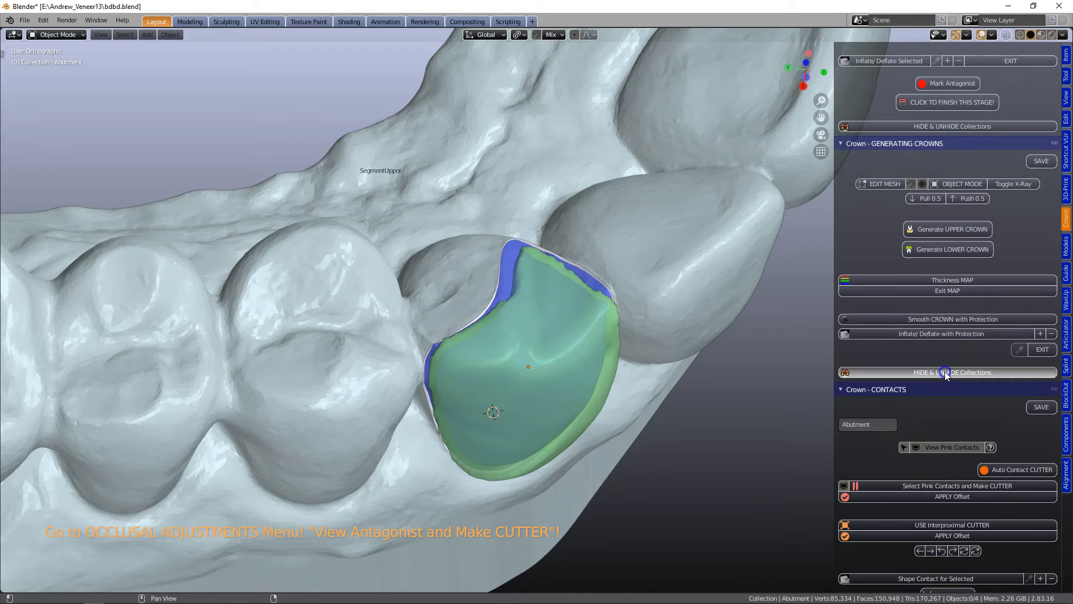
left_click(945, 374)
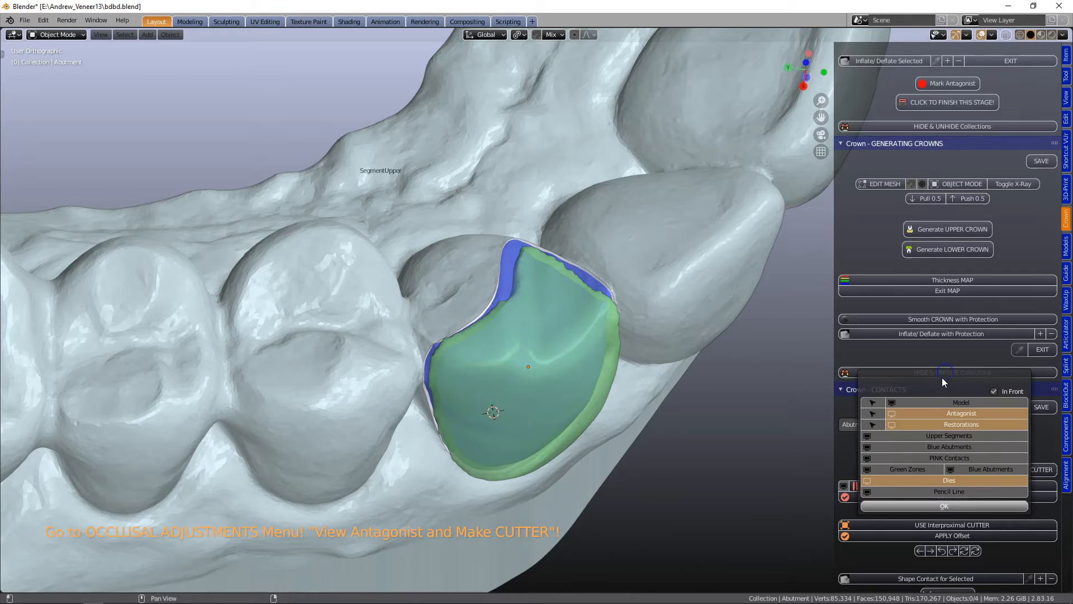
left_click(965, 424)
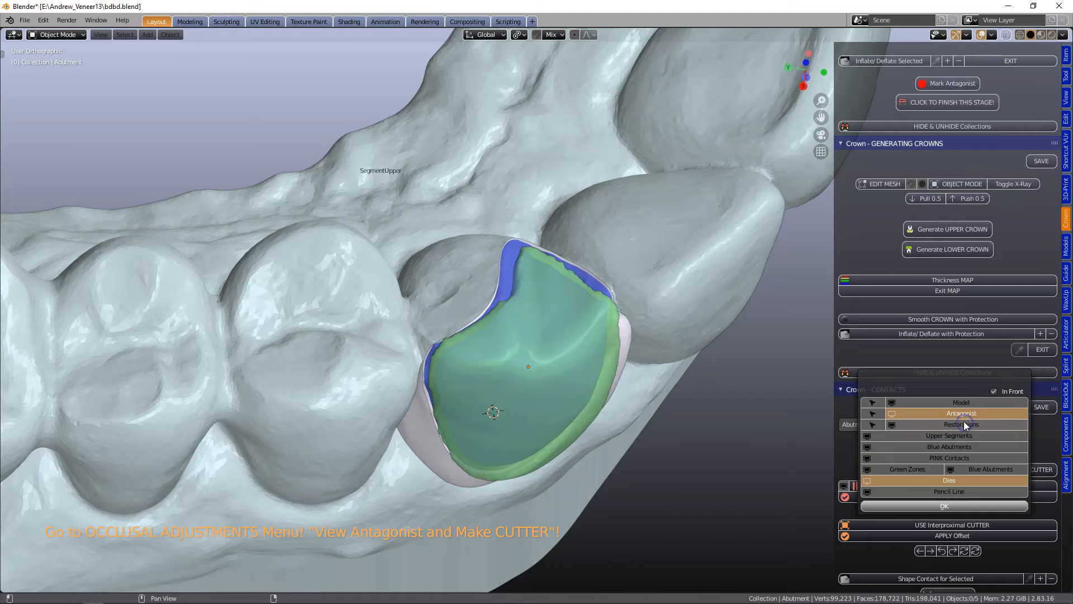
Open the restoration mesh for editing and stretch its cervical edge toward the margin on the facial side
left_click(629, 337)
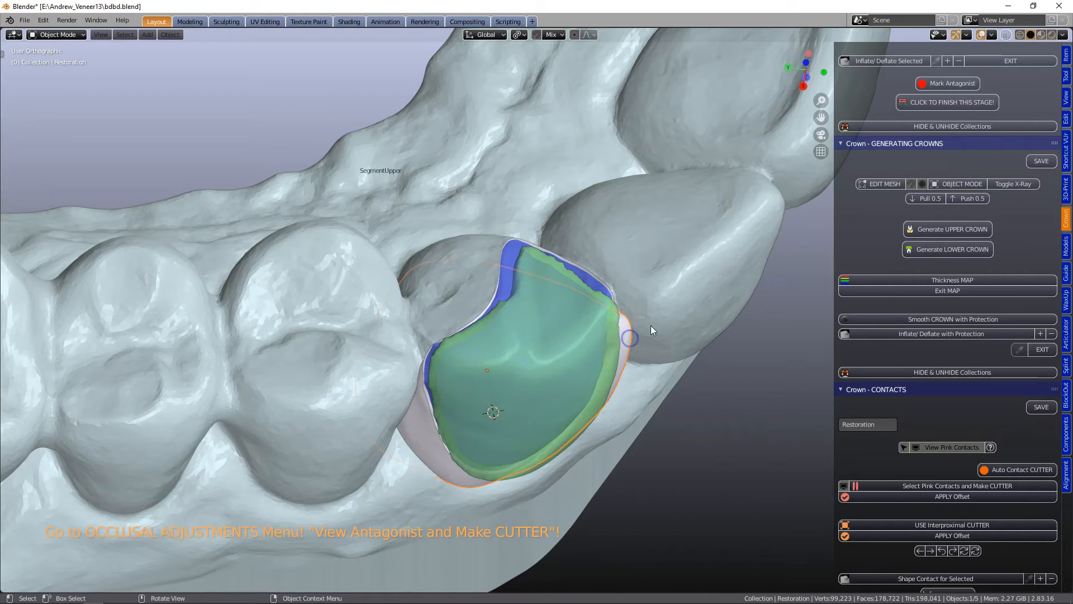
left_click(869, 186)
middle_click_drag(570, 387, 557, 304)
middle_click_drag(528, 499, 472, 355)
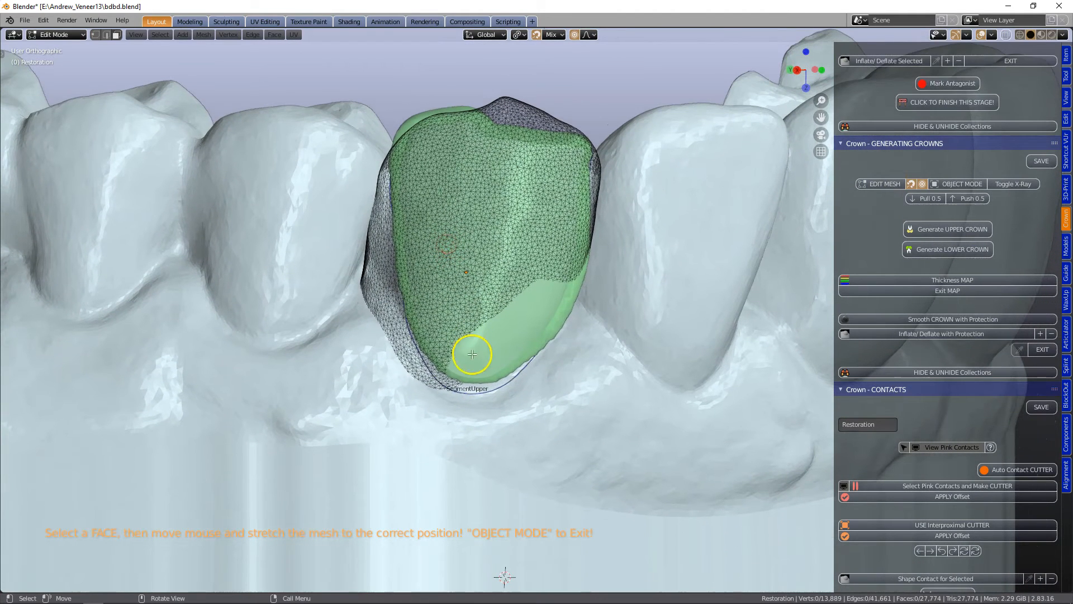
left_click_drag(464, 387, 470, 397)
scroll(469, 393, "down", 11)
left_click(471, 399)
Stretch the restoration mesh over the uncovered part of the green safety zone near the facial cervical area
middle_click_drag(471, 399, 532, 388)
left_click_drag(529, 356, 535, 369)
left_click_drag(498, 337, 531, 311)
middle_click_drag(532, 311, 532, 316)
left_click_drag(555, 303, 555, 303)
middle_click_drag(482, 354, 527, 359)
left_click_drag(484, 343, 481, 343)
middle_click_drag(617, 344, 662, 355)
Pull the restoration mesh outward in several small moves along the proximal side of the abutment
scroll(419, 338, "up", 3)
middle_click_drag(419, 338, 437, 340)
left_click_drag(248, 277, 252, 273)
left_click_drag(250, 214, 252, 206)
left_click_drag(242, 247, 252, 244)
middle_click_drag(271, 283, 239, 271)
left_click_drag(233, 252, 230, 244)
Pull the restoration mesh down over the blue margin line along the incisal part of the lingual side
middle_click_drag(230, 244, 655, 462)
middle_click_drag(491, 390, 515, 378)
left_click(415, 243)
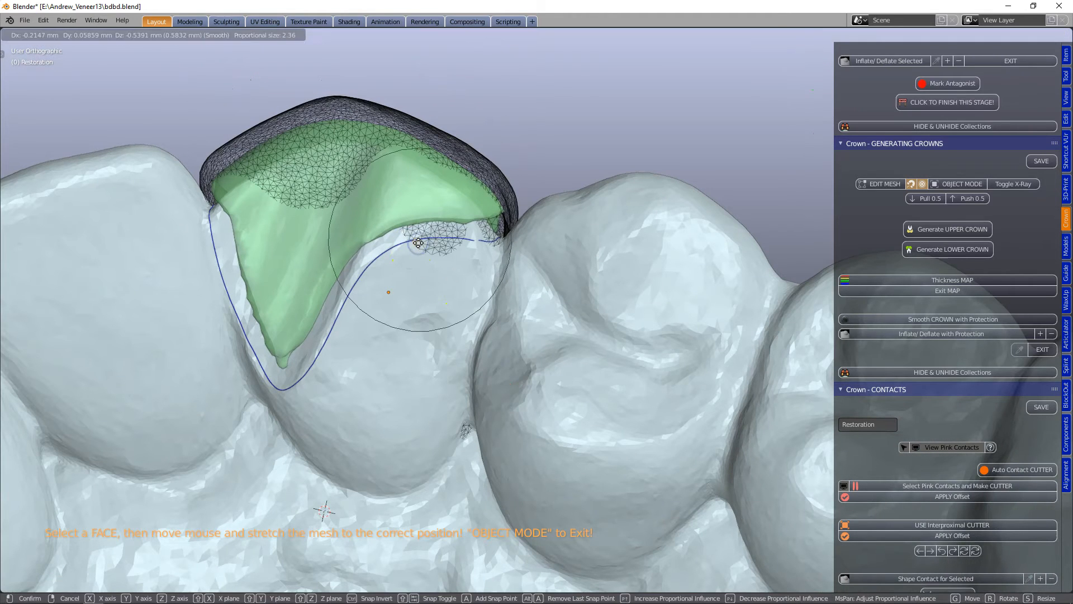
left_click(419, 246)
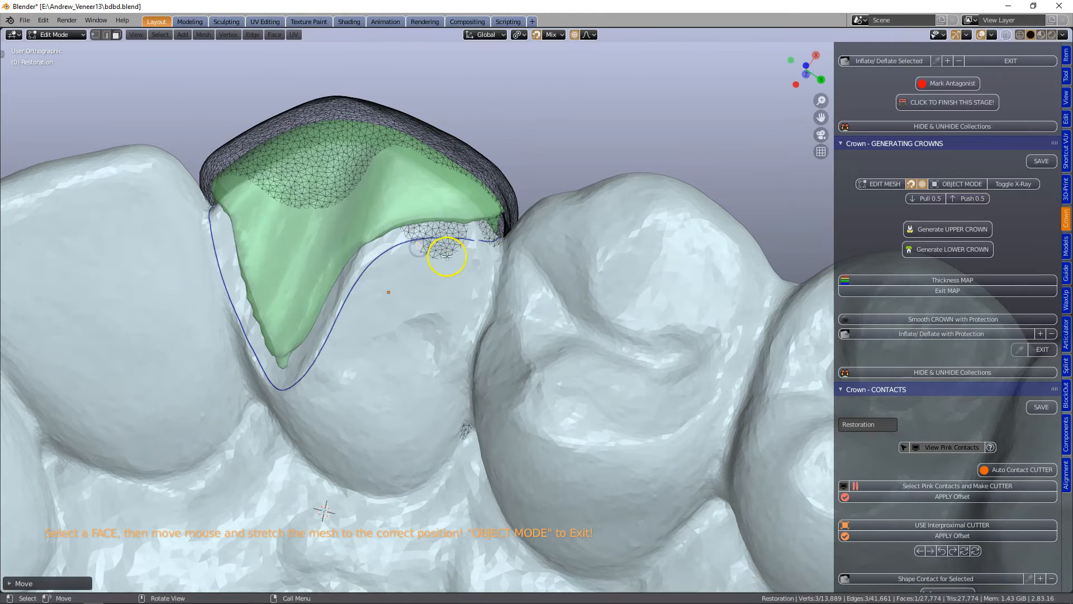
left_click(479, 249)
left_click(386, 296)
left_click_drag(393, 211, 393, 211)
left_click_drag(470, 204, 470, 206)
middle_click_drag(365, 332, 396, 307)
Extend the lingual mesh down past the lowest point of the blue margin line and along its curve
left_click(373, 450)
left_click_drag(358, 440, 357, 458)
scroll(358, 447, "down", 2)
scroll(358, 456, "down", 1)
middle_click_drag(358, 454, 384, 422)
left_click_drag(432, 365, 435, 366)
left_click_drag(446, 323, 452, 331)
middle_click_drag(452, 330, 447, 334)
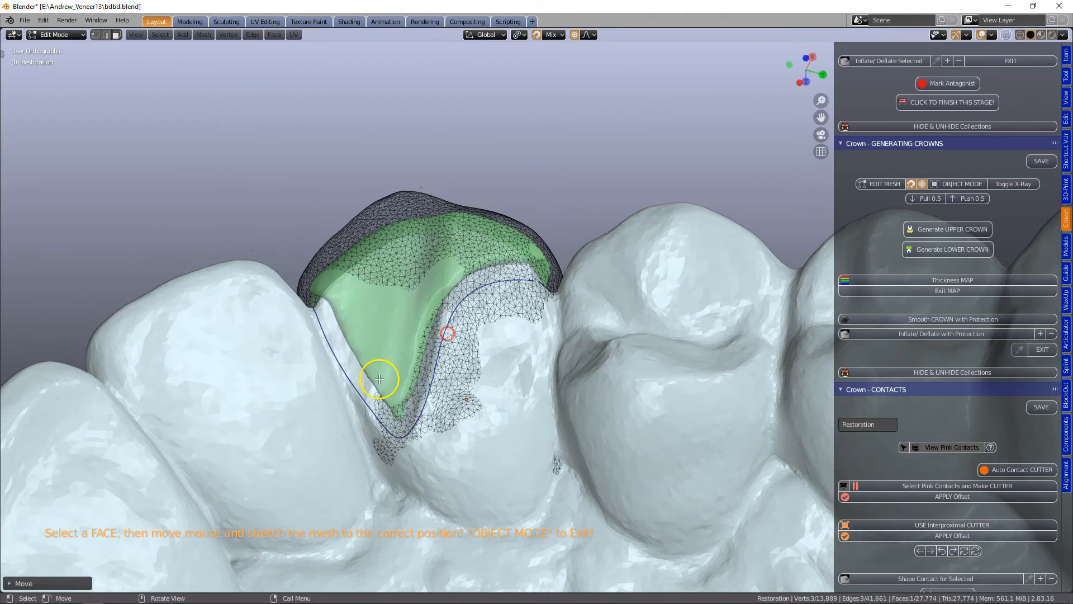
Stretch the mesh over the remaining exposed green zone and margin on the lingual side
left_click_drag(353, 382, 313, 315)
left_click_drag(400, 324, 417, 306)
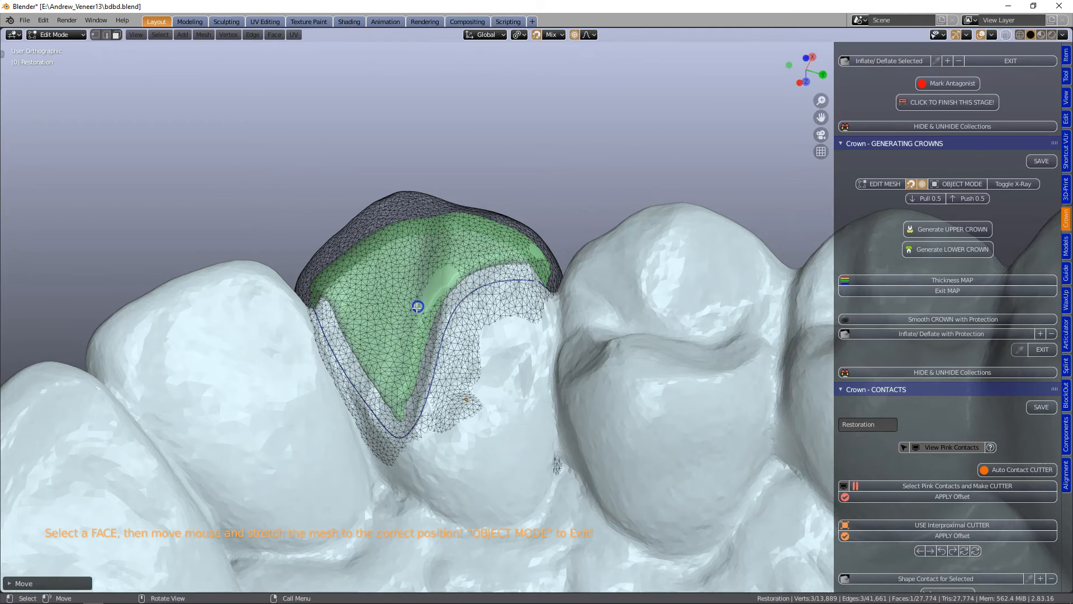
middle_click_drag(417, 306, 442, 350)
left_click_drag(433, 293, 431, 289)
middle_click_drag(428, 391, 427, 415)
left_click_drag(419, 444, 417, 440)
Check how the restoration mesh covers the abutment from the facial side, with and without X-ray
middle_click_drag(467, 429, 531, 438)
middle_click_drag(532, 323, 566, 296)
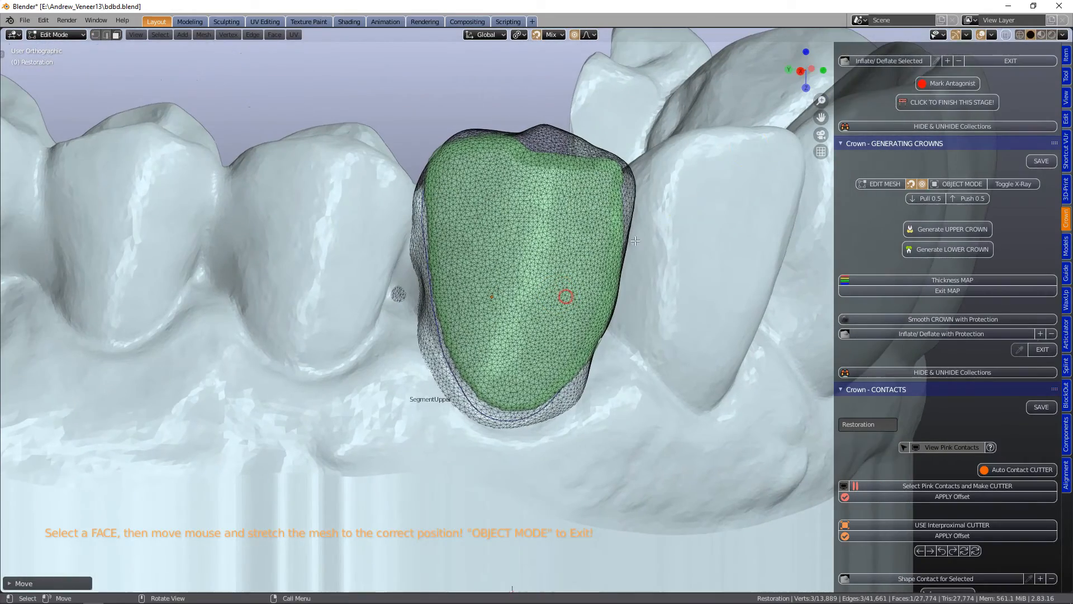
left_click(1006, 36)
mouse_move(613, 271)
middle_mouse_down()
mouse_move(555, 229)
mouse_move(505, 223)
mouse_move(557, 236)
mouse_move(606, 280)
mouse_move(615, 268)
middle_mouse_up()
left_click(1007, 36)
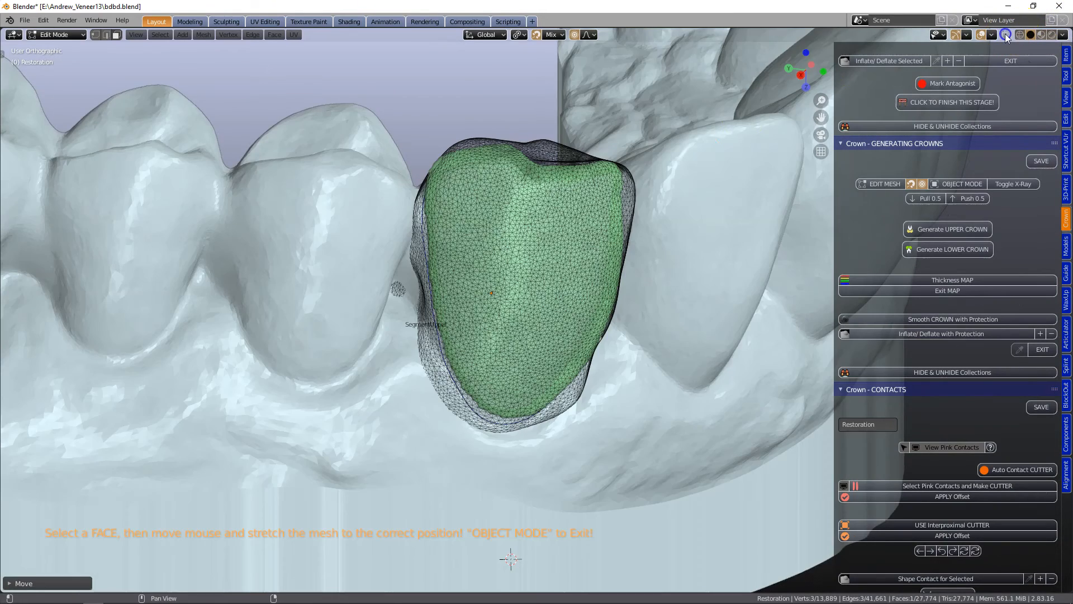
middle_click_drag(670, 182, 678, 212)
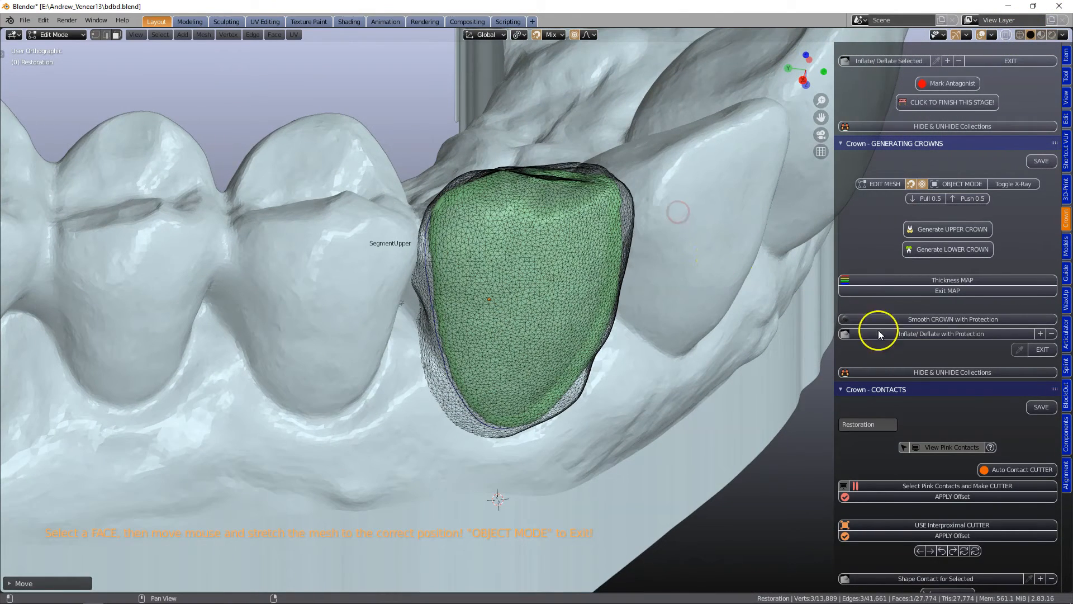
Return the restoration to Object Mode and generate the upper crown from it
scroll(969, 360, "down", 2)
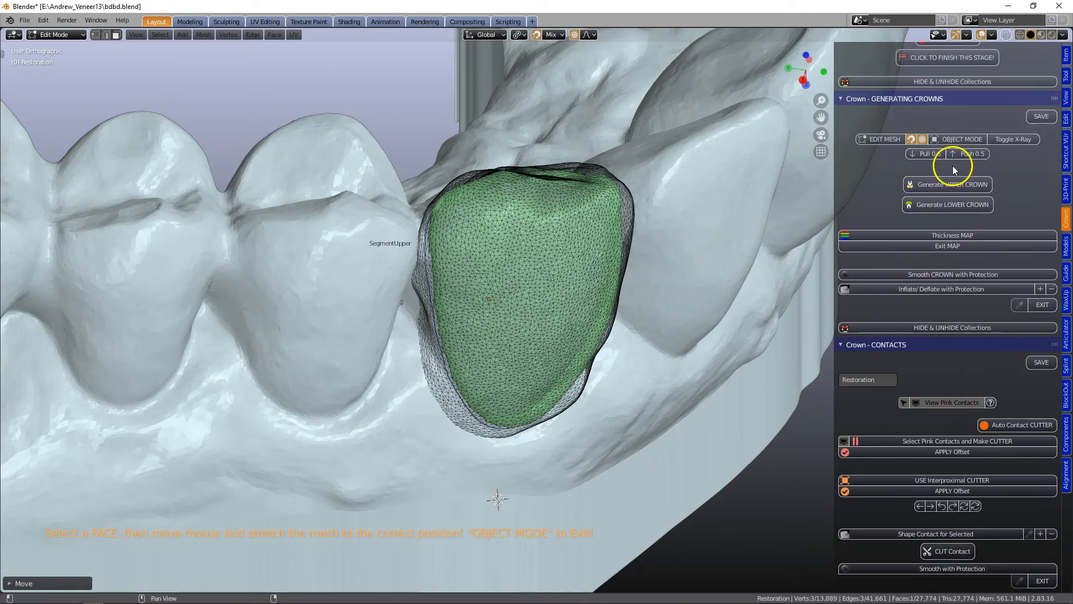
left_click(962, 141)
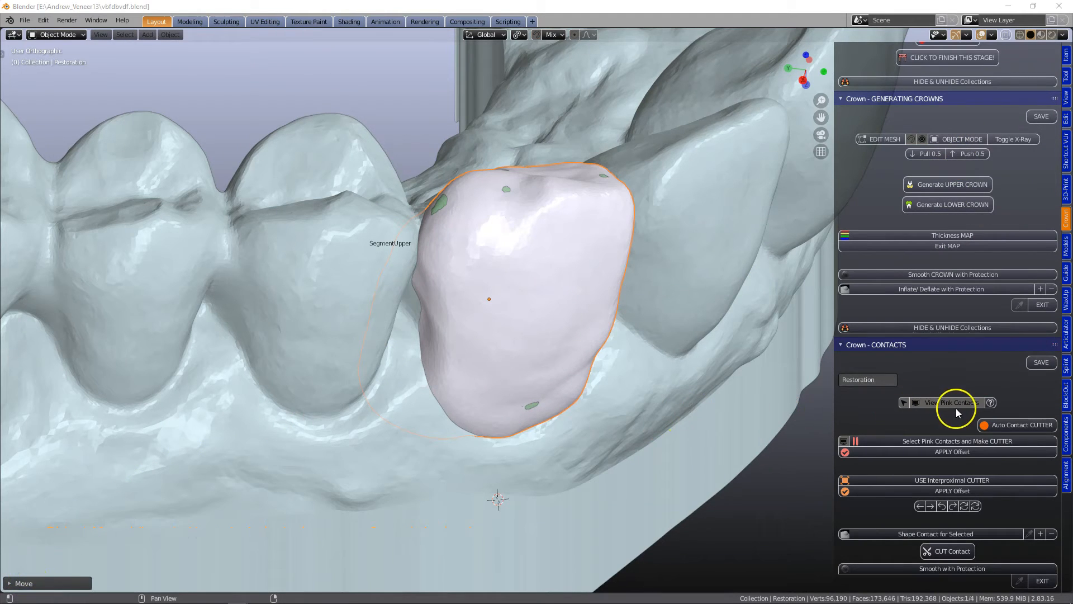
left_click(934, 183)
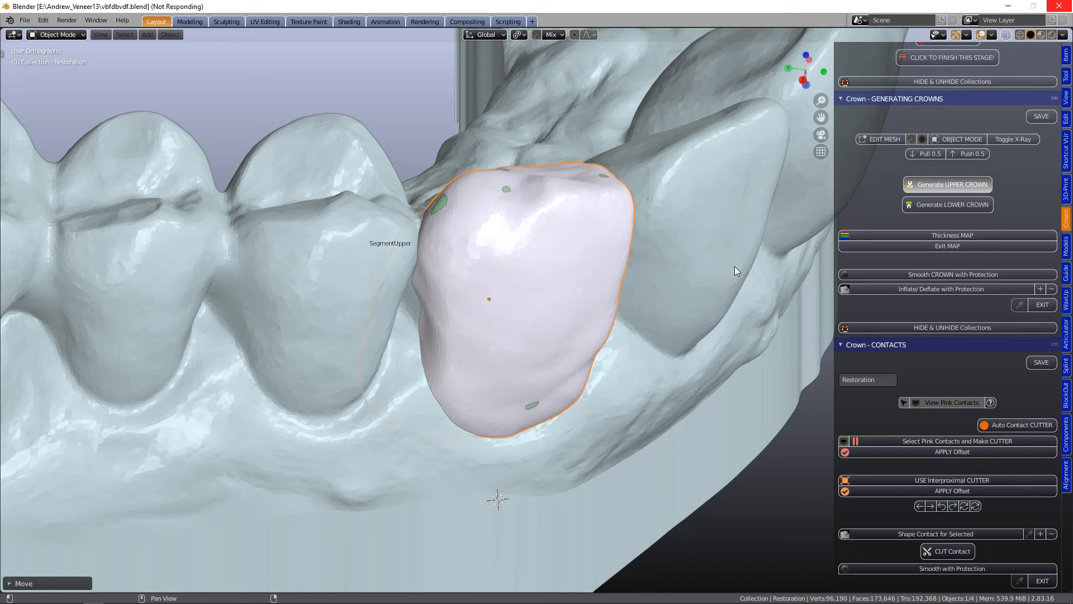
middle_click_drag(641, 283, 583, 214)
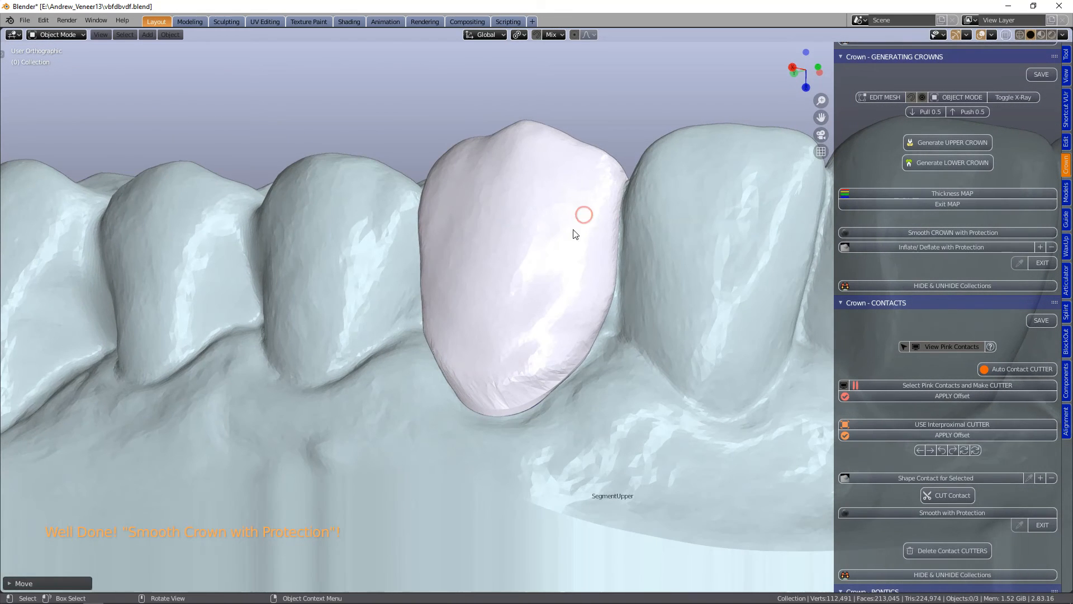
Start Smooth Crown with Protection on the generated crown and smooth the border layer along its facial cervical edge
left_click(556, 253)
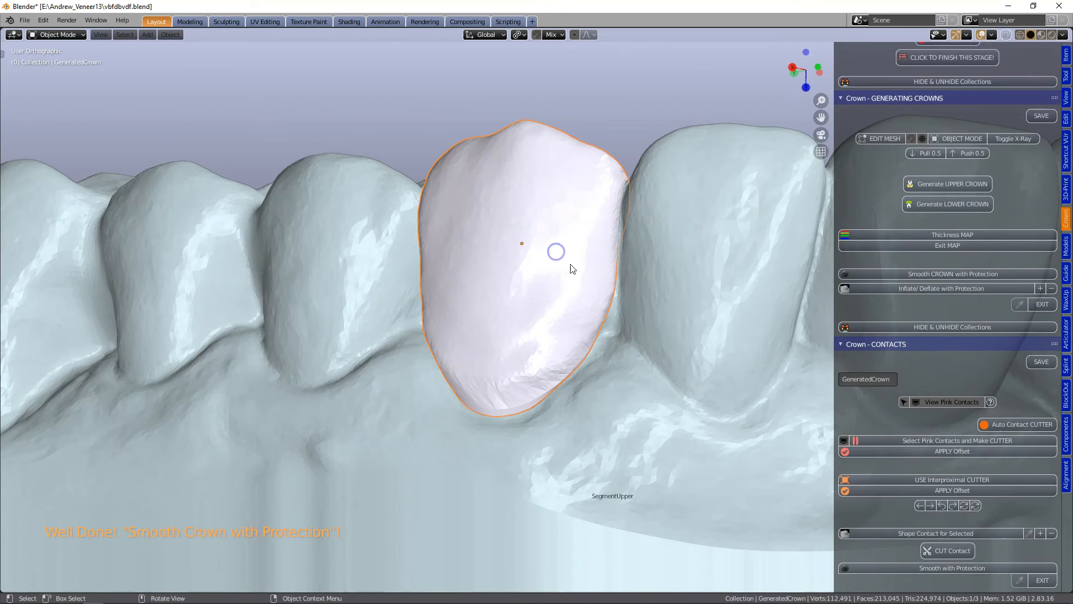
left_click(922, 276)
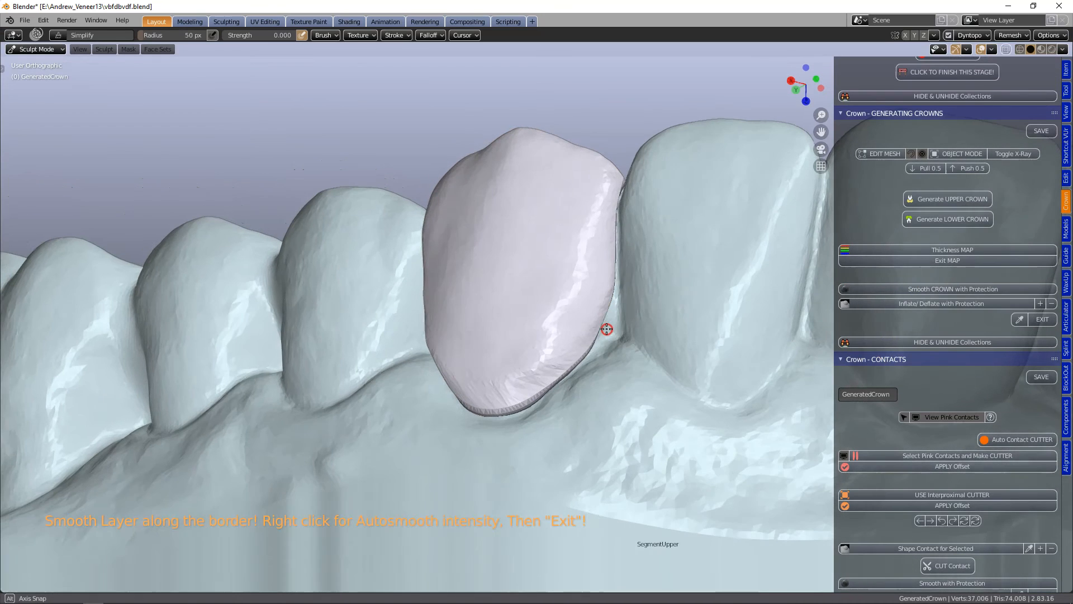
mouse_move(606, 284)
left_mouse_down()
mouse_move(615, 216)
mouse_move(527, 407)
mouse_move(492, 412)
mouse_move(469, 391)
mouse_move(485, 407)
left_mouse_up()
middle_click_drag(486, 407, 528, 424)
mouse_move(500, 399)
left_mouse_down()
mouse_move(416, 307)
mouse_move(452, 333)
left_mouse_up()
mouse_move(453, 333)
middle_mouse_down()
mouse_move(487, 387)
mouse_move(508, 396)
middle_mouse_up()
mouse_move(434, 333)
left_mouse_down()
mouse_move(396, 166)
mouse_move(405, 254)
mouse_move(458, 374)
left_mouse_up()
middle_click_drag(455, 352, 623, 439)
mouse_move(441, 256)
left_mouse_down()
mouse_move(376, 232)
mouse_move(314, 280)
mouse_move(403, 241)
mouse_move(283, 336)
left_mouse_up()
middle_click_drag(283, 335, 321, 331)
Continue smoothing the protected border layer around the proximal and lingual edges of the generated crown
middle_click_drag(403, 351, 520, 384, "shift")
scroll(520, 383, "up", 3)
mouse_move(352, 383)
left_mouse_down()
mouse_move(190, 235)
mouse_move(234, 293)
mouse_move(492, 172)
mouse_move(275, 285)
mouse_move(384, 309)
left_mouse_up()
mouse_move(462, 268)
middle_mouse_down()
mouse_move(542, 312)
mouse_move(570, 233)
middle_mouse_up()
scroll(570, 232, "up", 3)
mouse_move(486, 81)
left_mouse_down()
mouse_move(472, 258)
mouse_move(249, 491)
mouse_move(285, 494)
left_mouse_up()
middle_click_drag(385, 503, 505, 516)
scroll(504, 515, "down", 2)
mouse_move(367, 223)
left_mouse_down()
mouse_move(371, 209)
mouse_move(416, 424)
mouse_move(560, 444)
left_mouse_up()
scroll(560, 443, "down", 2)
Smooth the last stretch of the generated crown's border and exit the smoothing mode
middle_click_drag(560, 443, 489, 431)
scroll(489, 429, "down", 1)
left_click_drag(569, 265, 498, 429)
mouse_move(498, 433)
middle_mouse_down()
mouse_move(563, 463)
mouse_move(523, 388)
mouse_move(640, 381)
mouse_move(506, 336)
middle_mouse_up()
scroll(515, 403, "up", 1)
scroll(606, 380, "up", 1)
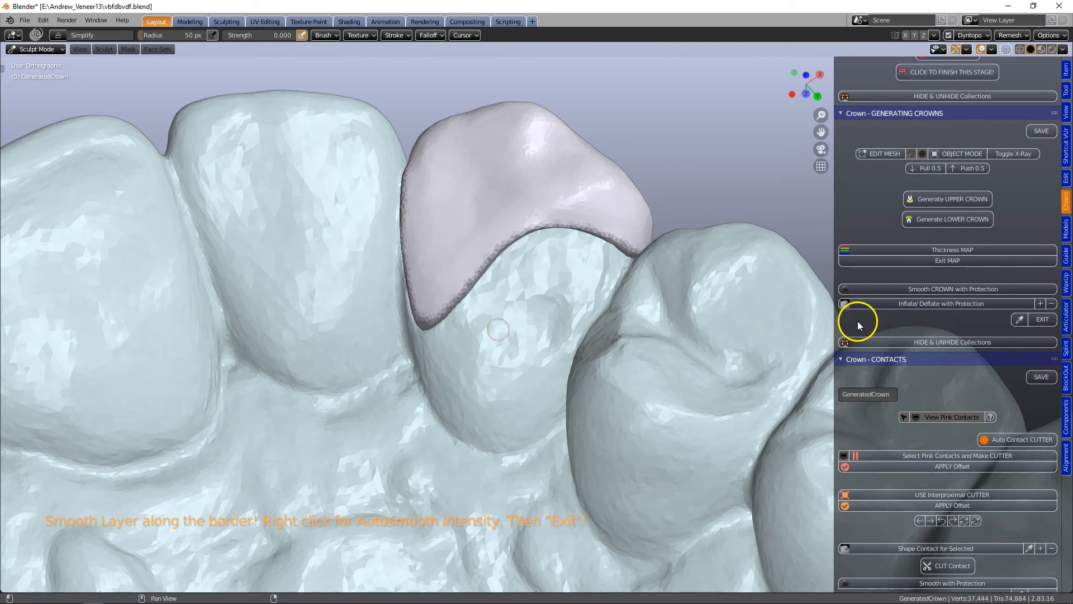
left_click(1041, 321)
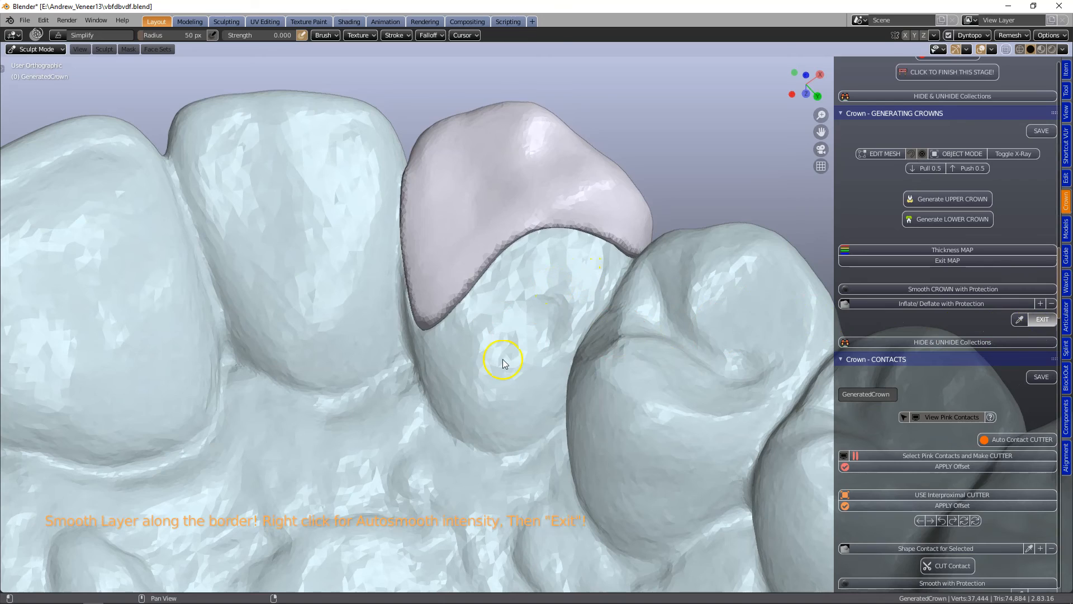
Isolate the generated crown by hiding the jaw model and examine its inner surface and edges
mouse_move(506, 340)
middle_mouse_down()
mouse_move(512, 232)
mouse_move(531, 379)
mouse_move(522, 359)
mouse_move(556, 385)
mouse_move(596, 388)
mouse_move(693, 353)
middle_mouse_up()
left_click(619, 327)
middle_click_drag(619, 327, 578, 333)
scroll(596, 367, "up", 3)
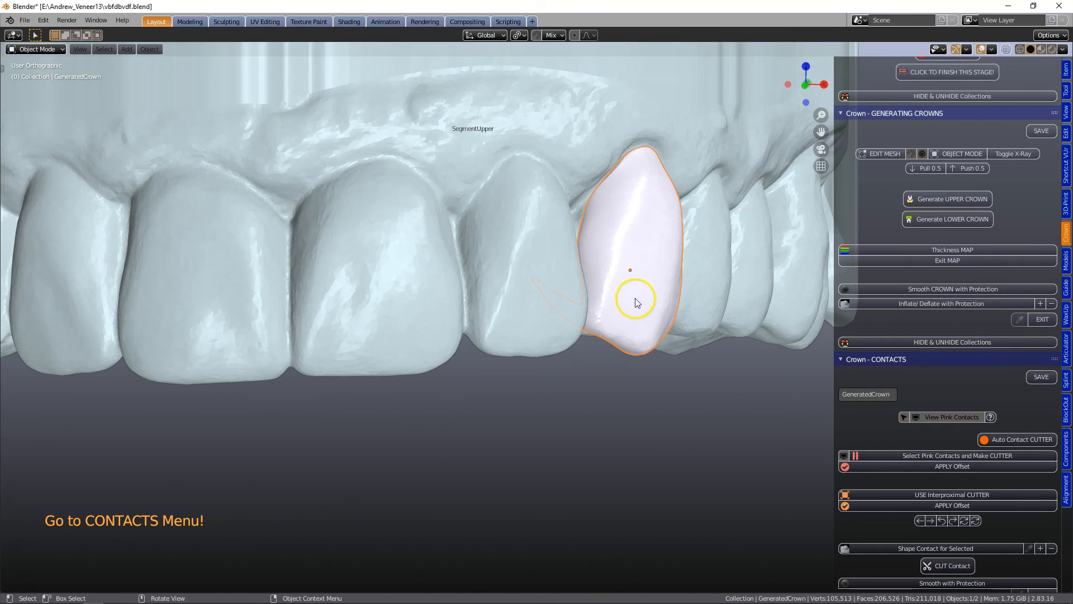
left_click(621, 266)
key("ctrl+i")
key("h")
left_click(630, 266)
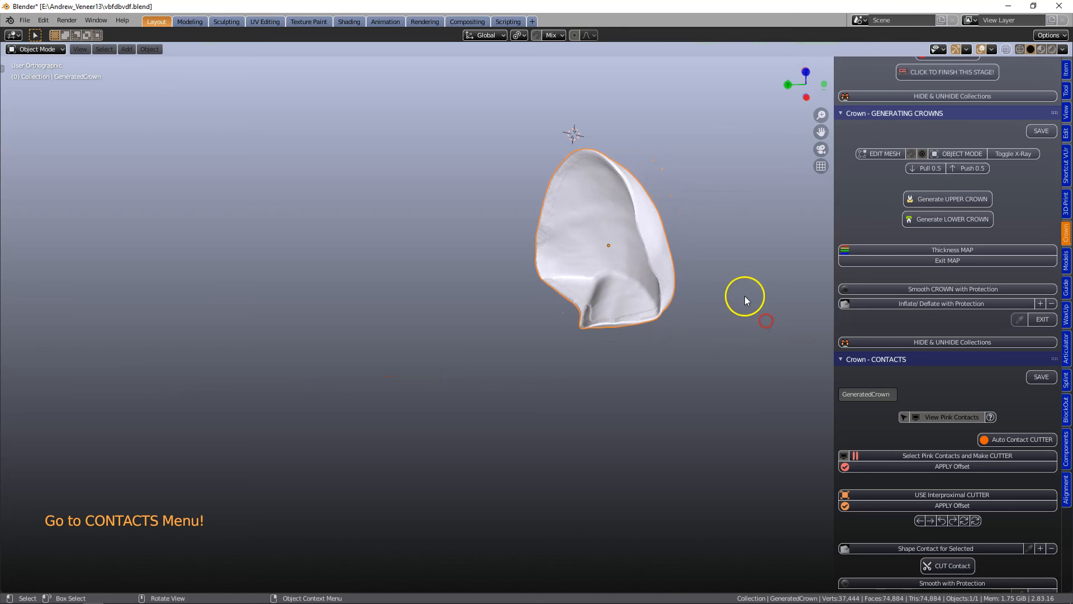
scroll(745, 296, "up", 5)
middle_click_drag(696, 288, 310, 364)
scroll(469, 391, "down", 3)
Unhide the jaw model and review the fit of the generated veneer among the front teeth
key("alt+h")
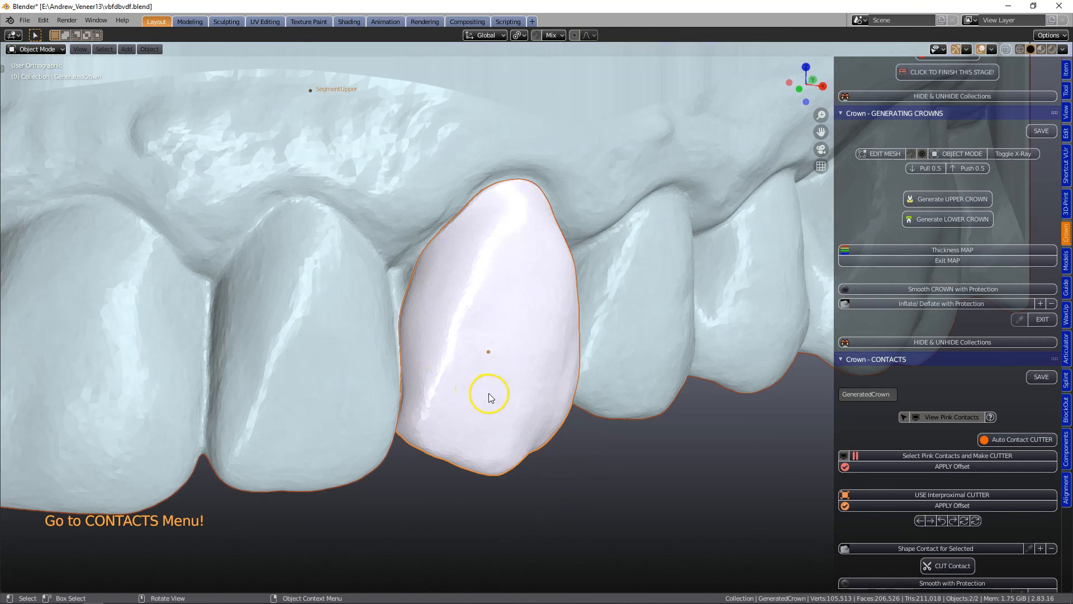
scroll(503, 413, "down", 5)
middle_click_drag(521, 438, 609, 381)
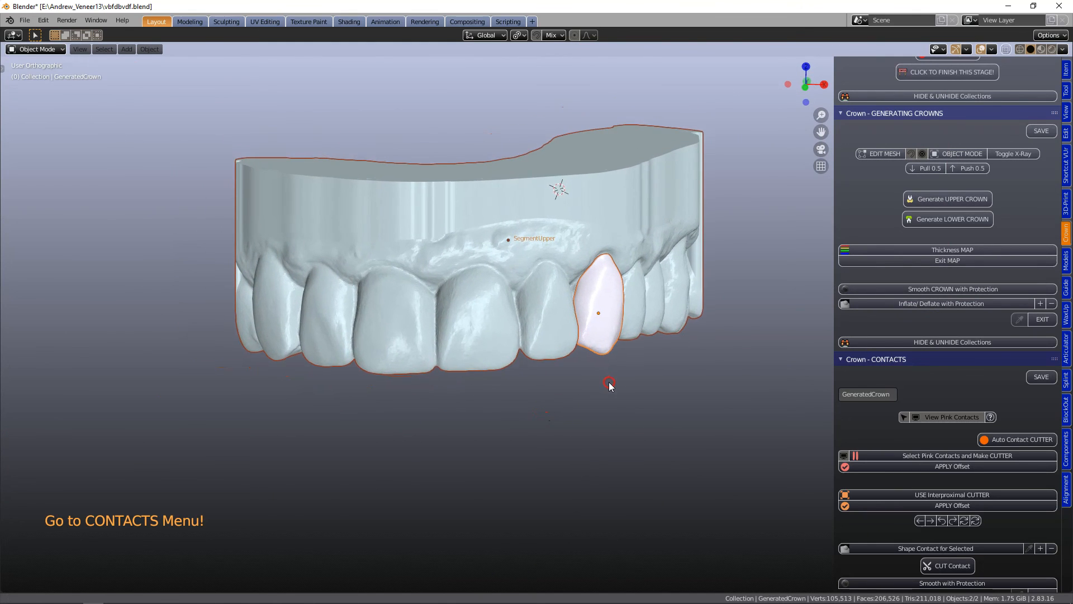
scroll(609, 381, "up", 4)
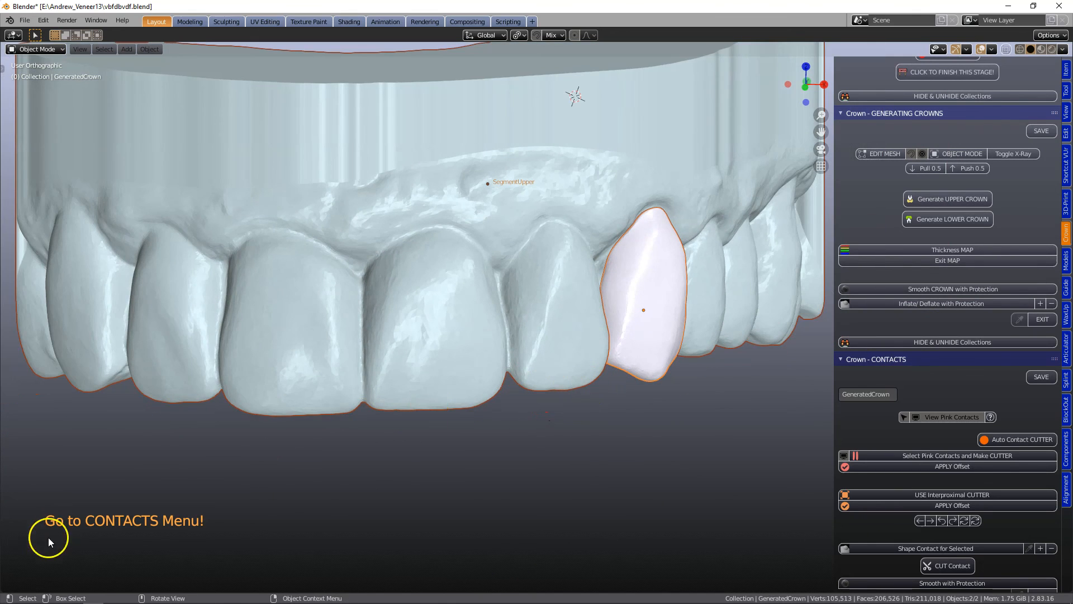